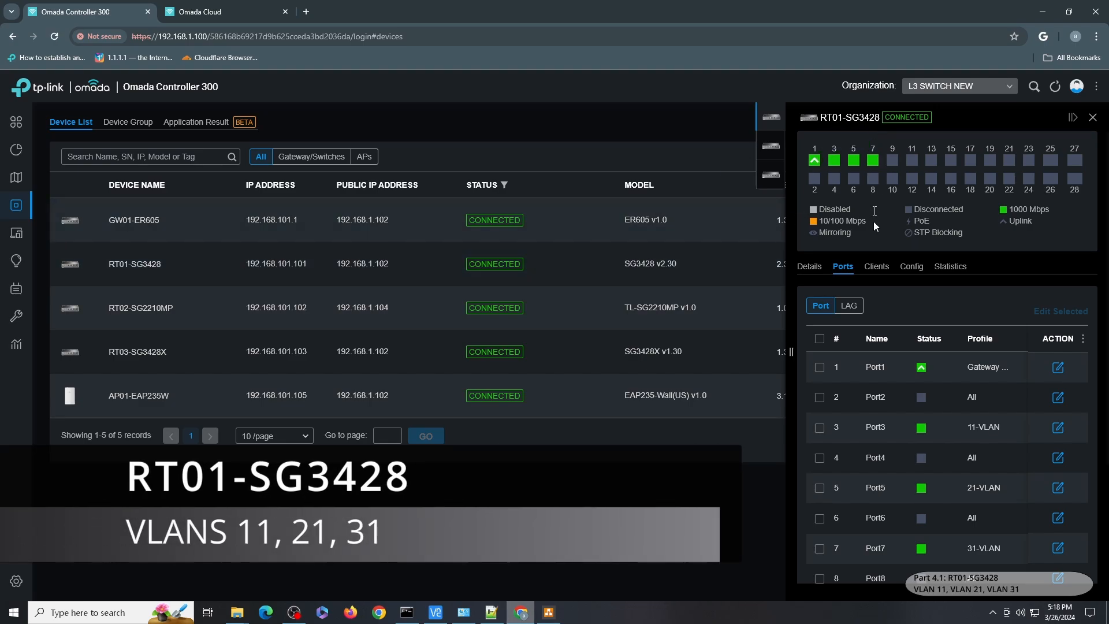
# Review the switches' port profiles and VLAN interface settings for RT01-SG3428, RT02-SG2210MP and RT03-SG3428X.
pyautogui.scroll(-1, 942, 355)
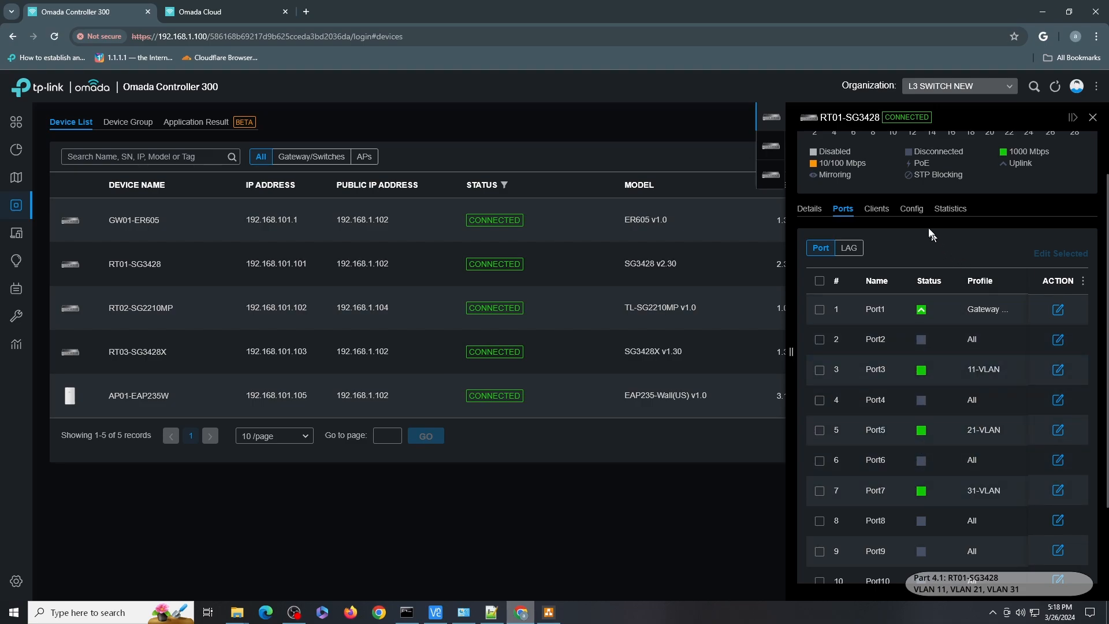
pyautogui.click(912, 208)
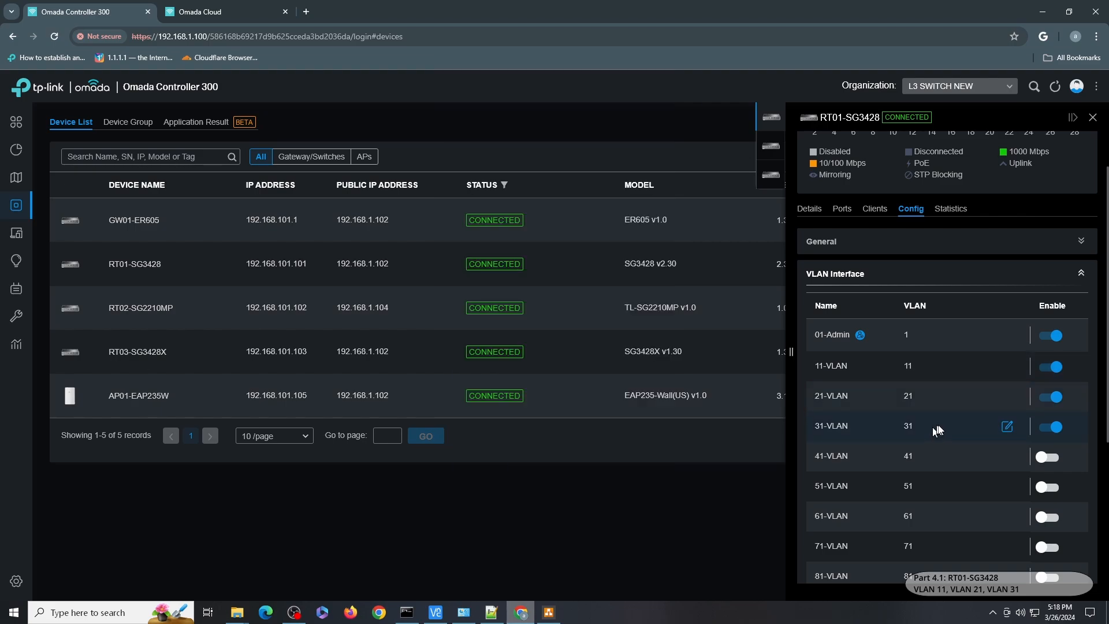
pyautogui.click(771, 150)
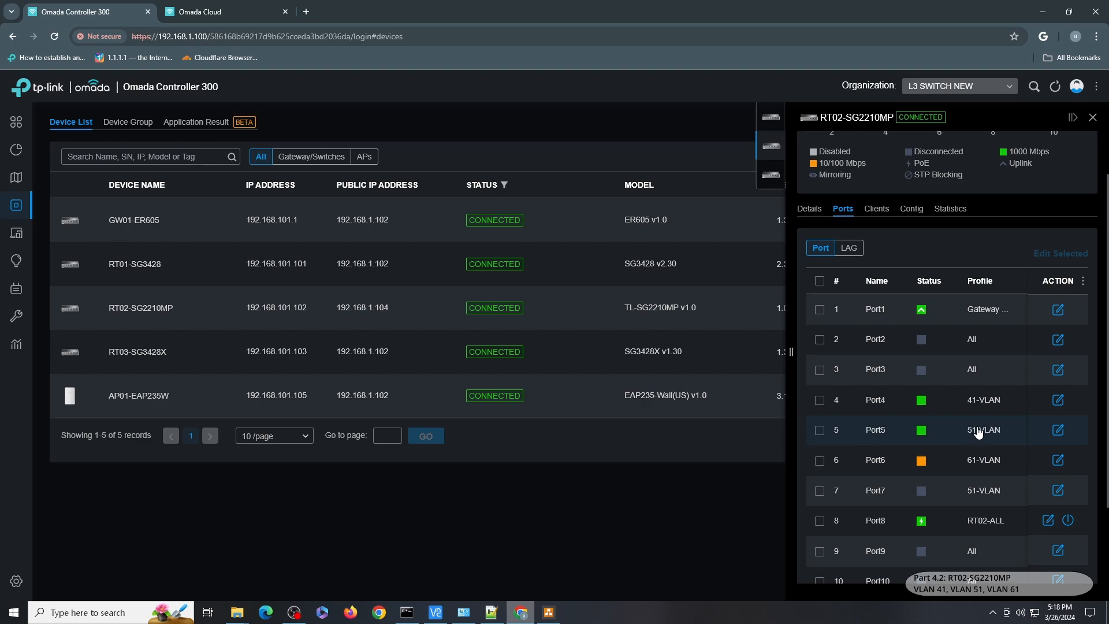
pyautogui.click(911, 208)
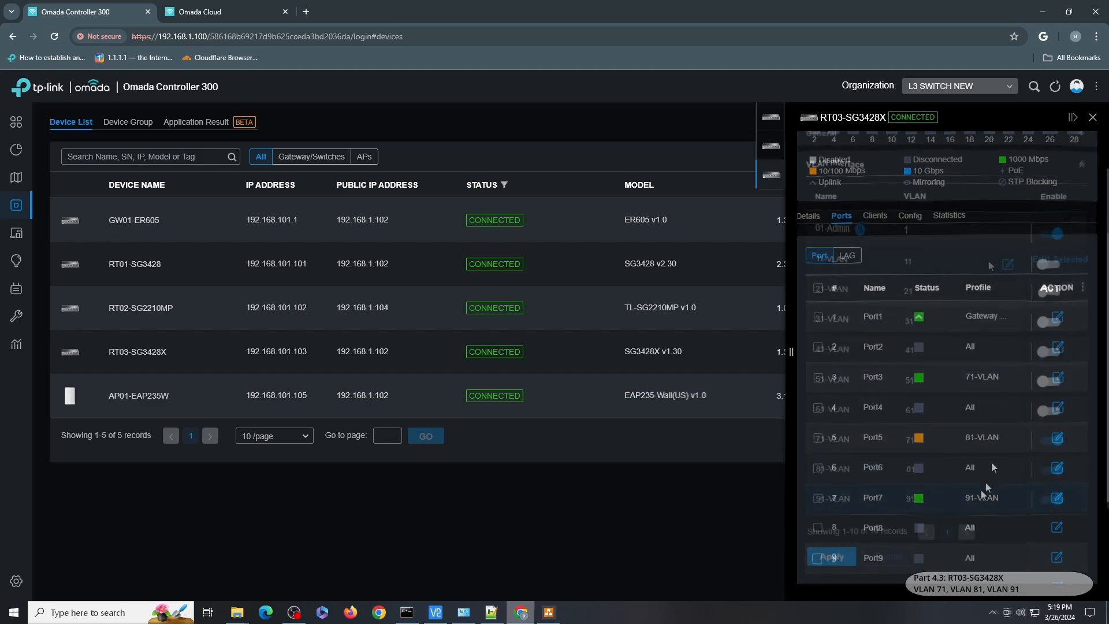
pyautogui.scroll(-5, 985, 482)
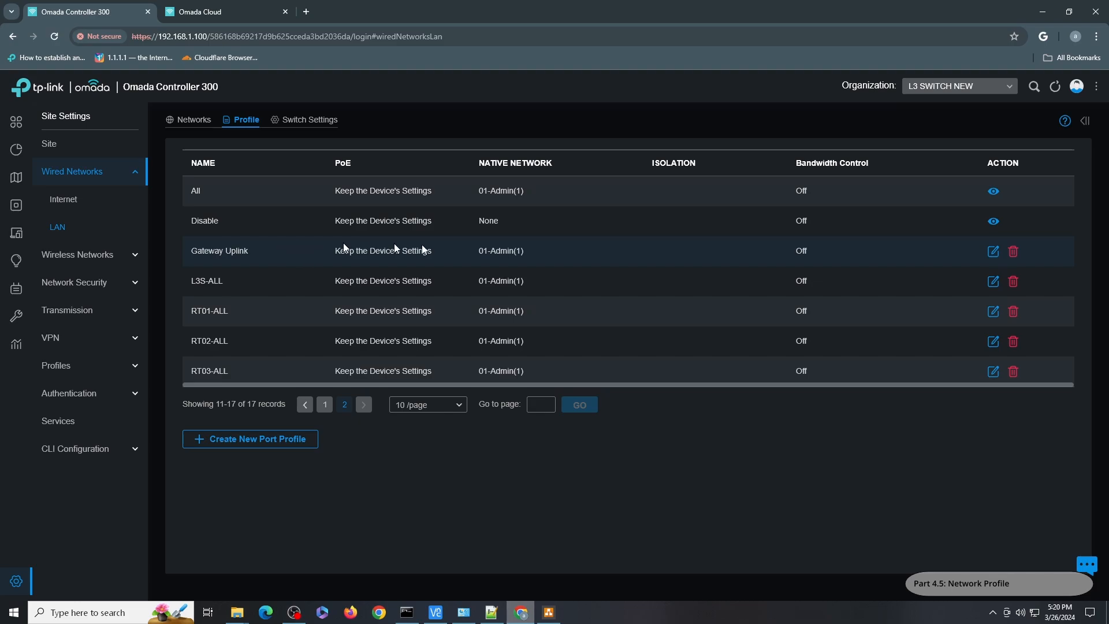
# Open the RT01-ALL port profile, inspect its tagged networks list, and cancel without saving.
pyautogui.click(993, 251)
pyautogui.click(991, 311)
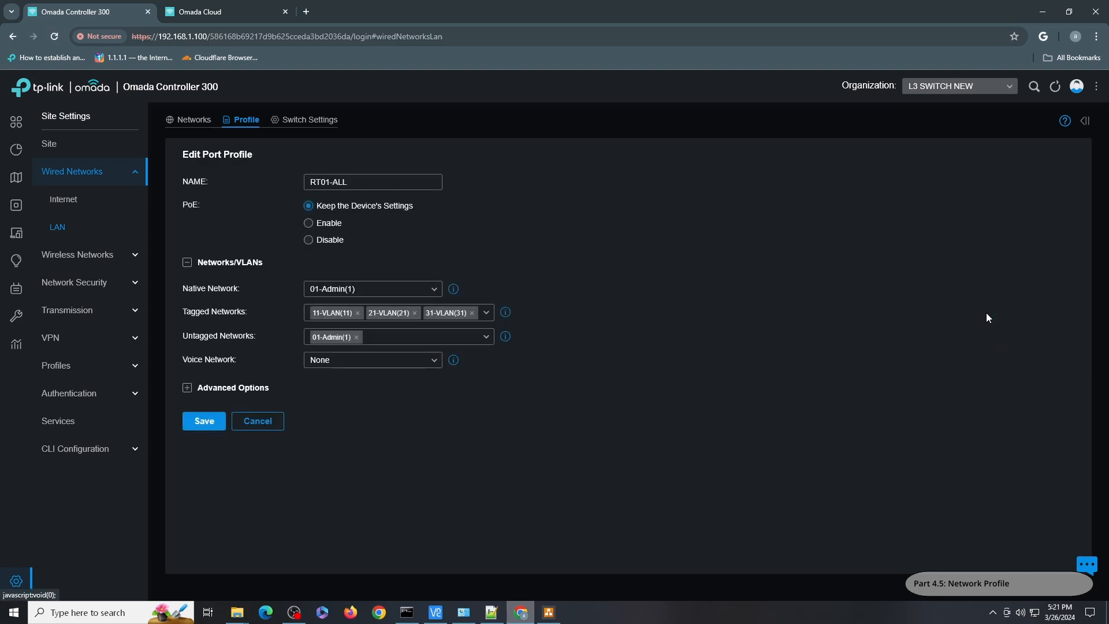
pyautogui.click(486, 312)
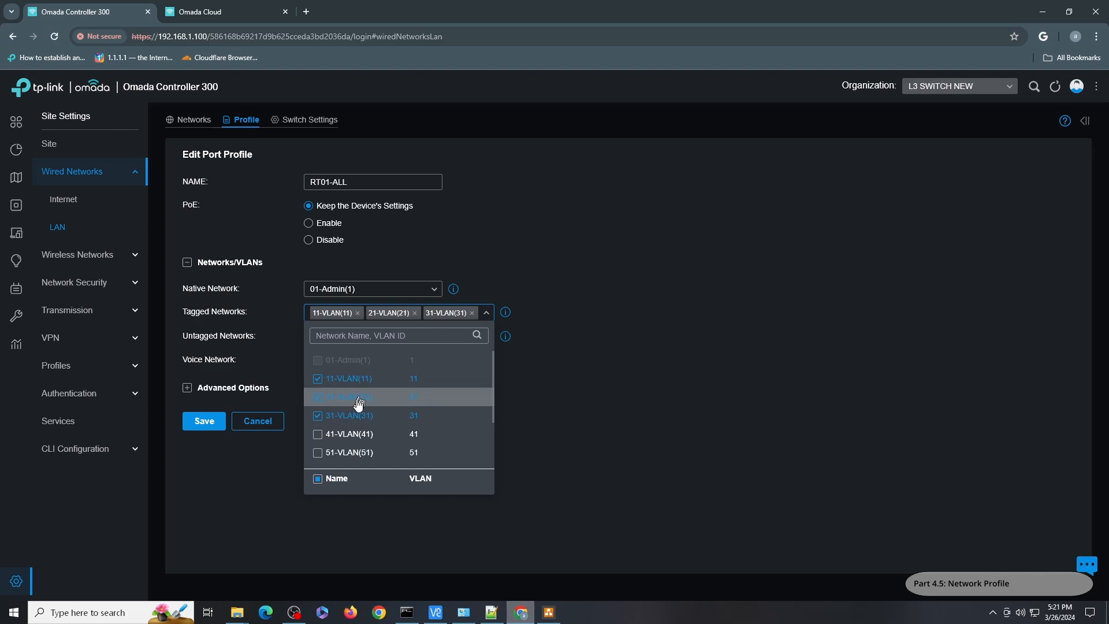
pyautogui.click(373, 168)
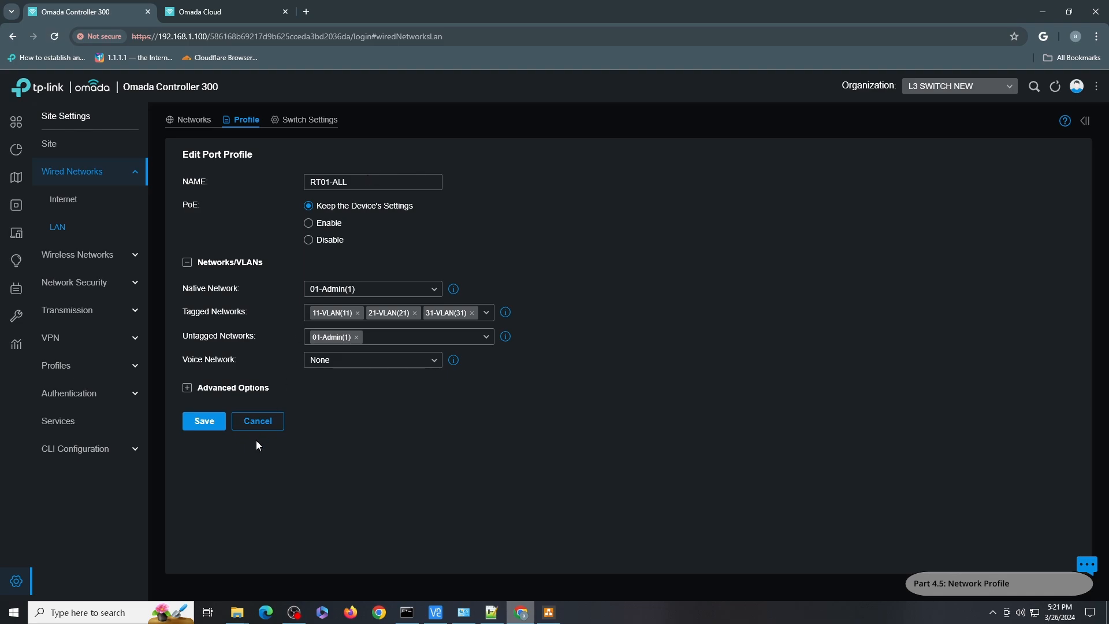
pyautogui.click(261, 420)
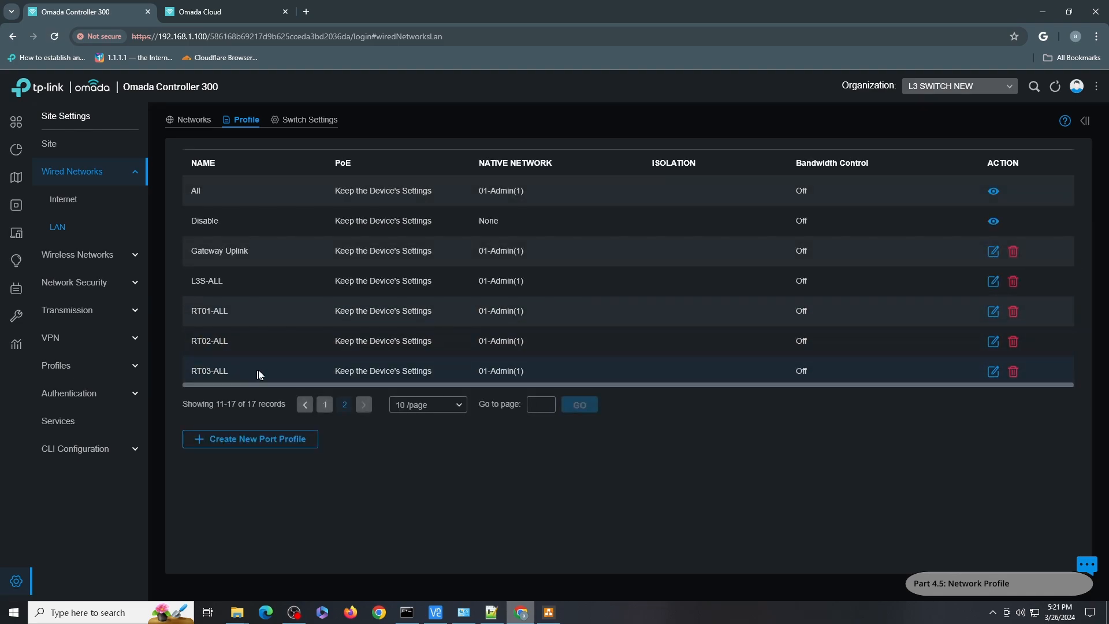
# Open the RT02-ALL port profile, inspect its tagged networks list, and cancel without saving.
pyautogui.click(993, 341)
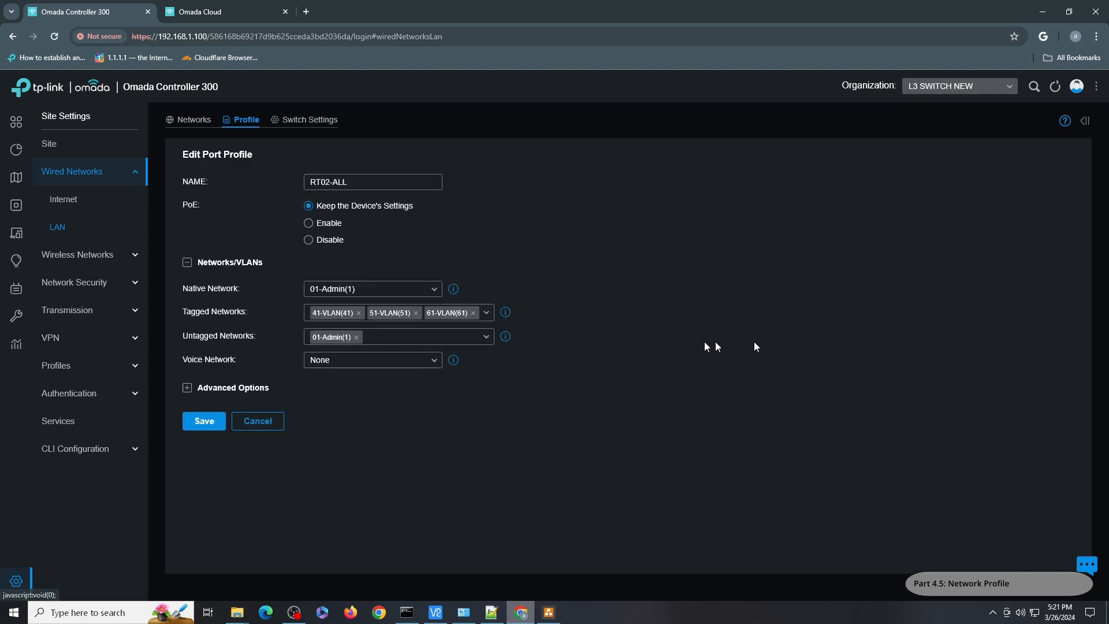
pyautogui.click(487, 315)
pyautogui.scroll(-2, 418, 410)
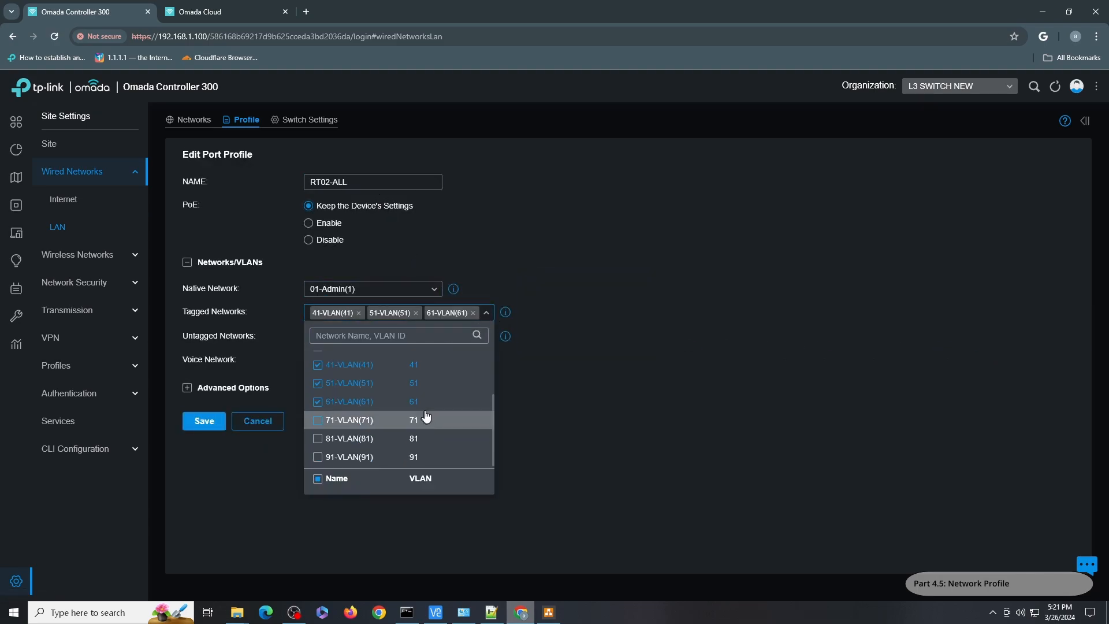
pyautogui.click(263, 420)
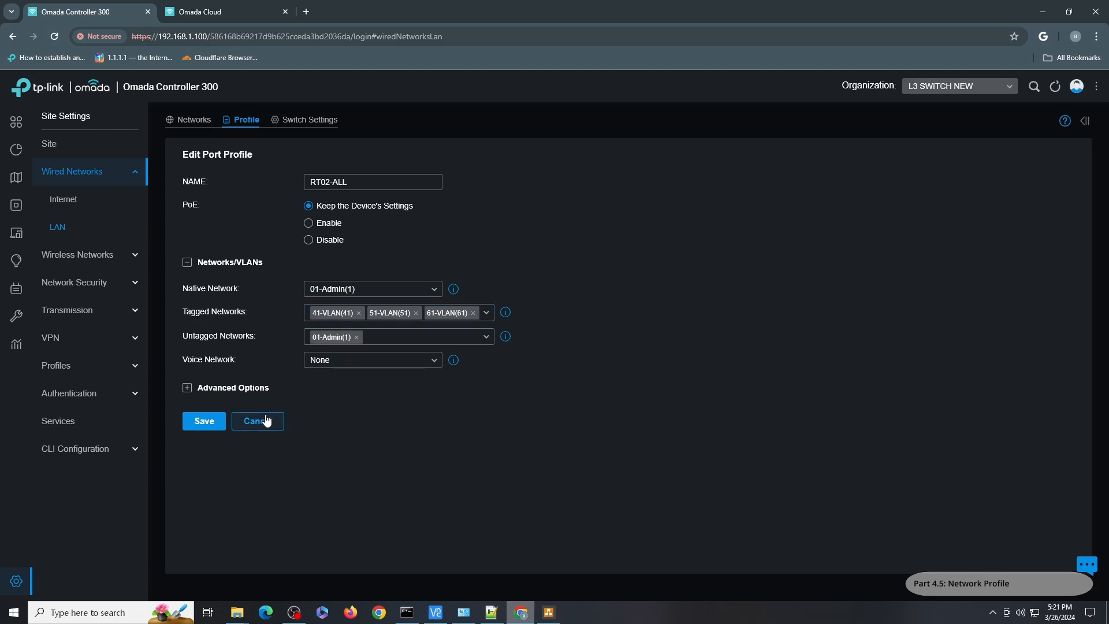
pyautogui.click(263, 421)
# Open the RT03-ALL port profile and inspect its tagged networks list.
pyautogui.click(992, 371)
pyautogui.click(486, 314)
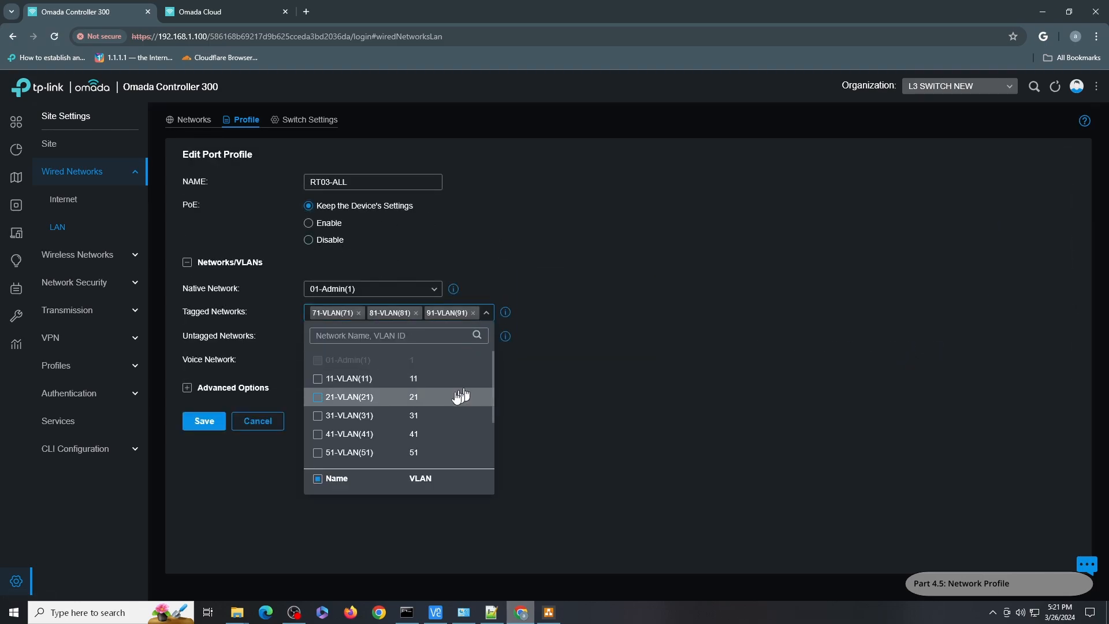
pyautogui.scroll(-2, 455, 398)
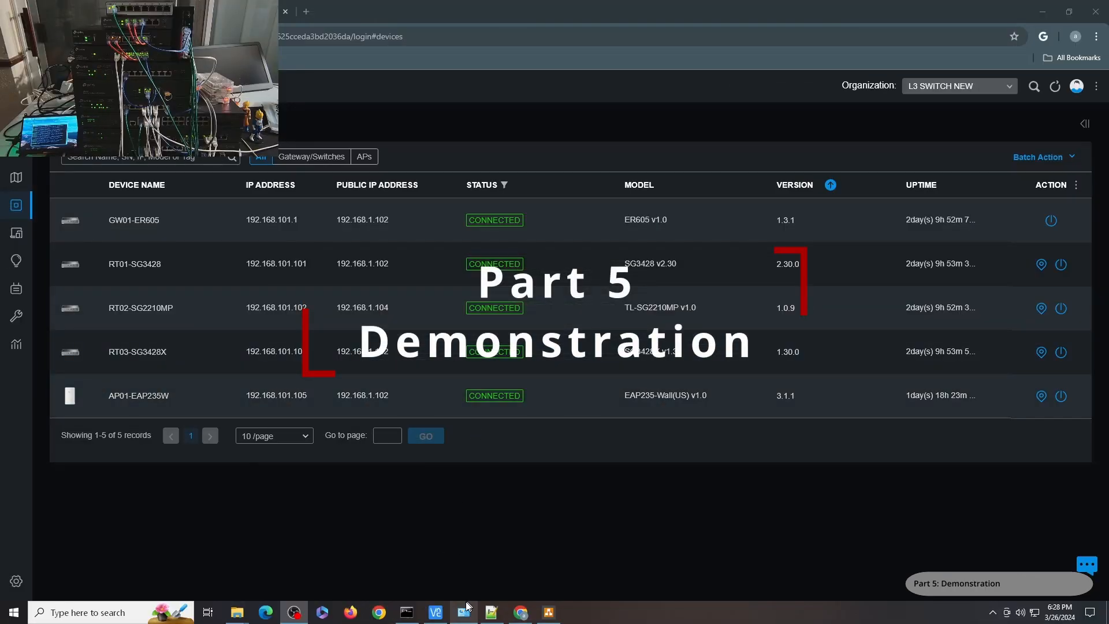
# Inspect the PC's Ethernet adapter connection details in Network Connections.
pyautogui.click(463, 612)
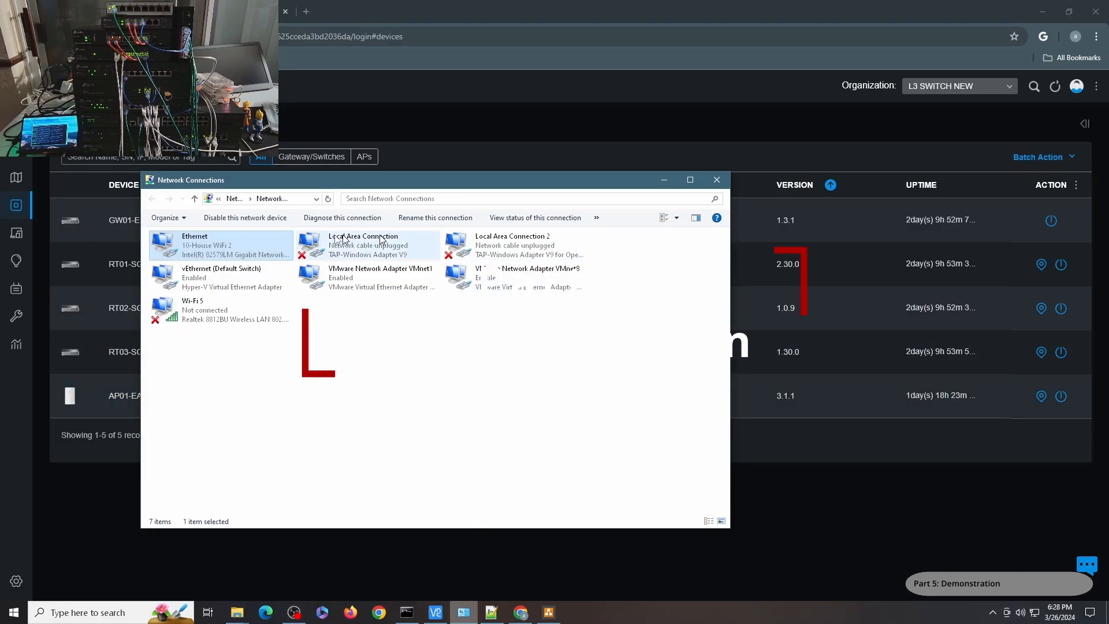
pyautogui.doubleClick(203, 249)
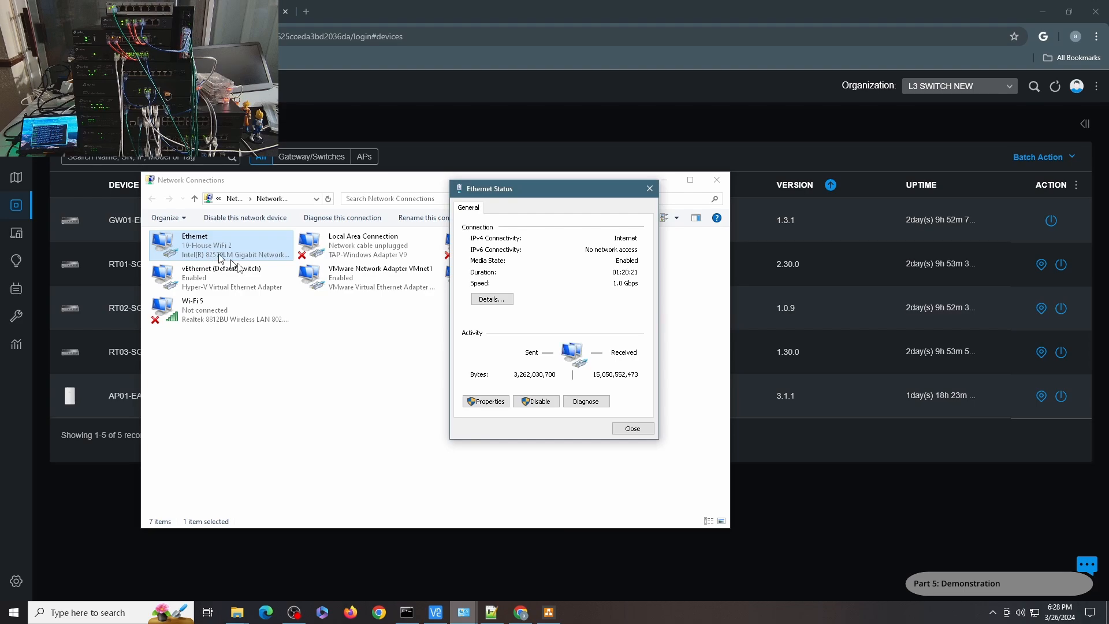
pyautogui.click(492, 300)
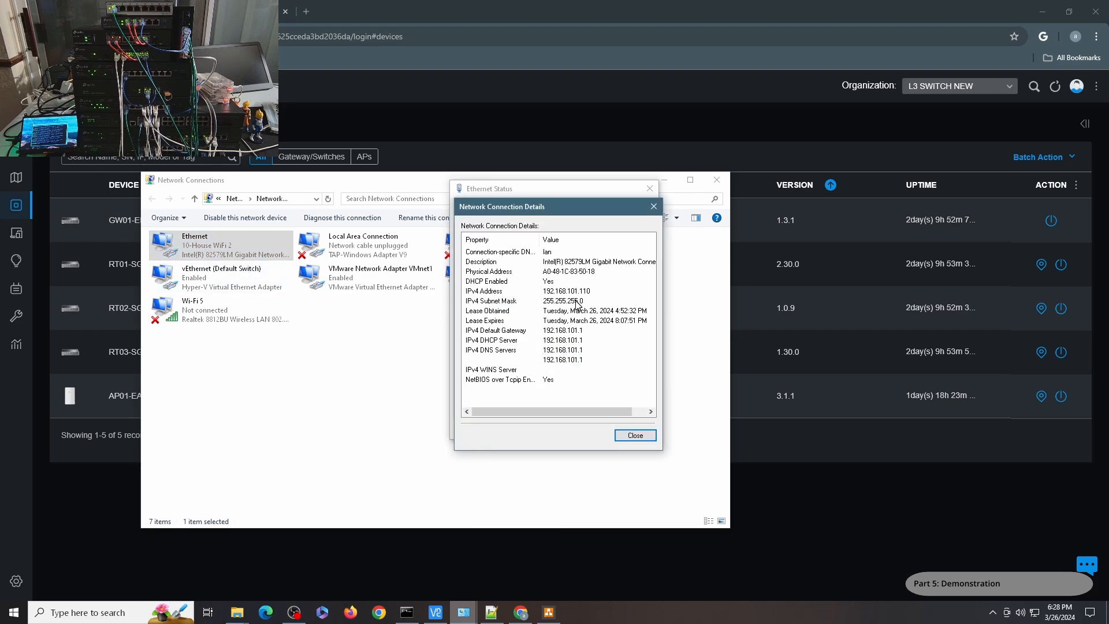
pyautogui.click(635, 435)
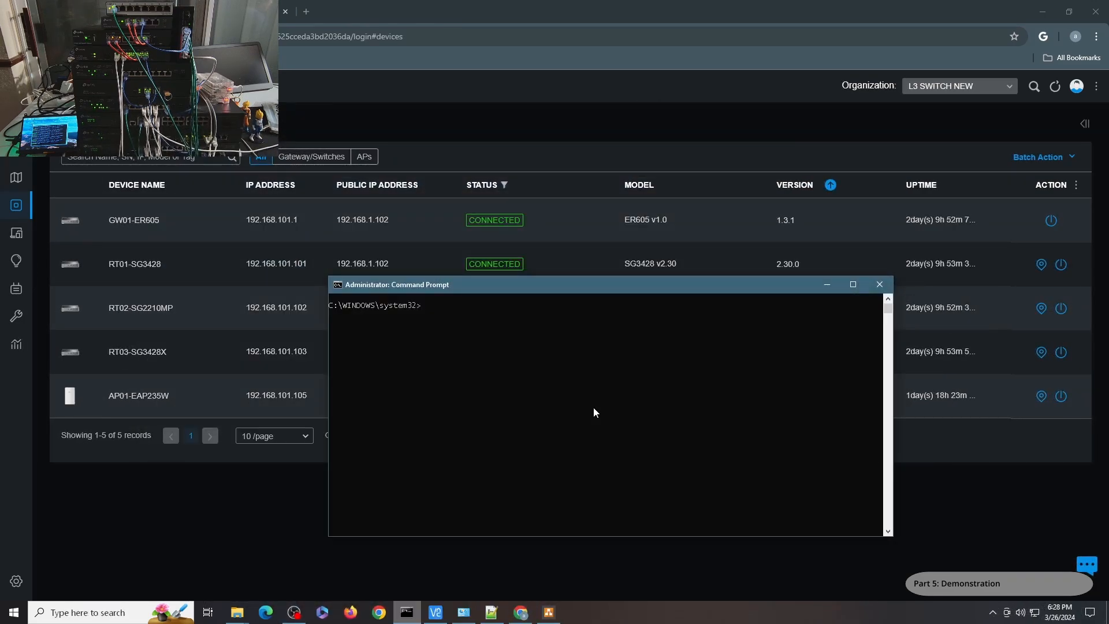
# In Command Prompt, ping the SVIs 192.168.11.1, 192.168.21.1, 192.168.31.1 and 192.168.41.1 one after another.
pyautogui.write('ping 192.168.11.1')
pyautogui.press('Return')
pyautogui.hotkey('ctrl', 'c')
pyautogui.write('ping 192.168.21.1')
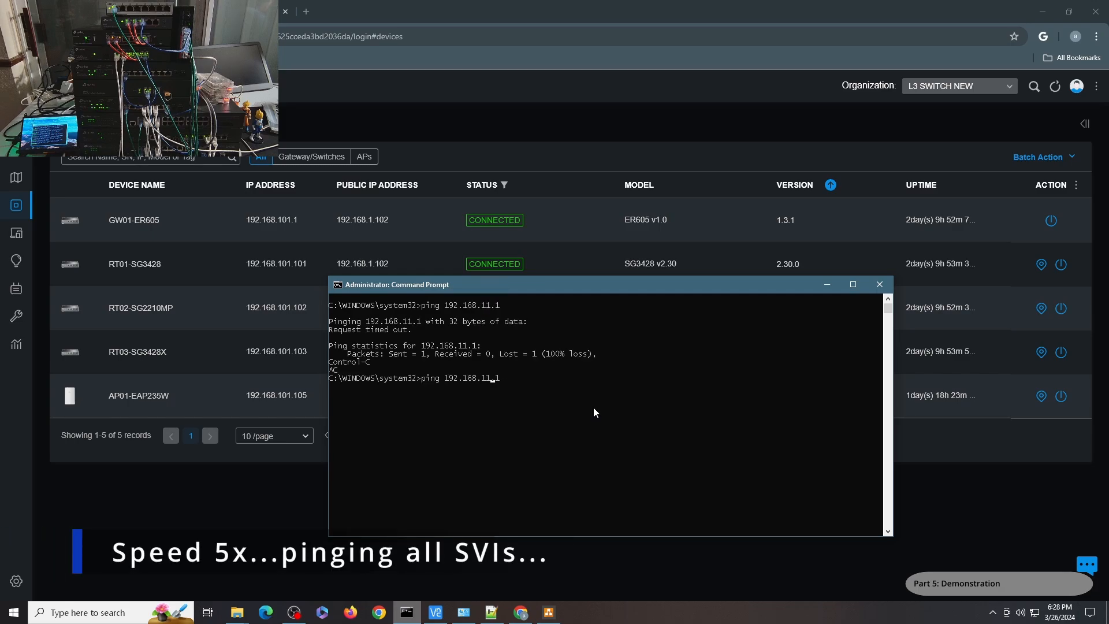
pyautogui.press('Return')
pyautogui.hotkey('ctrl', 'c')
pyautogui.write('ping 192.168.21.1')
pyautogui.press('Left')
pyautogui.press('Left')
pyautogui.press('Left')
pyautogui.press('BackSpace')
pyautogui.write('3')
pyautogui.press('Return')
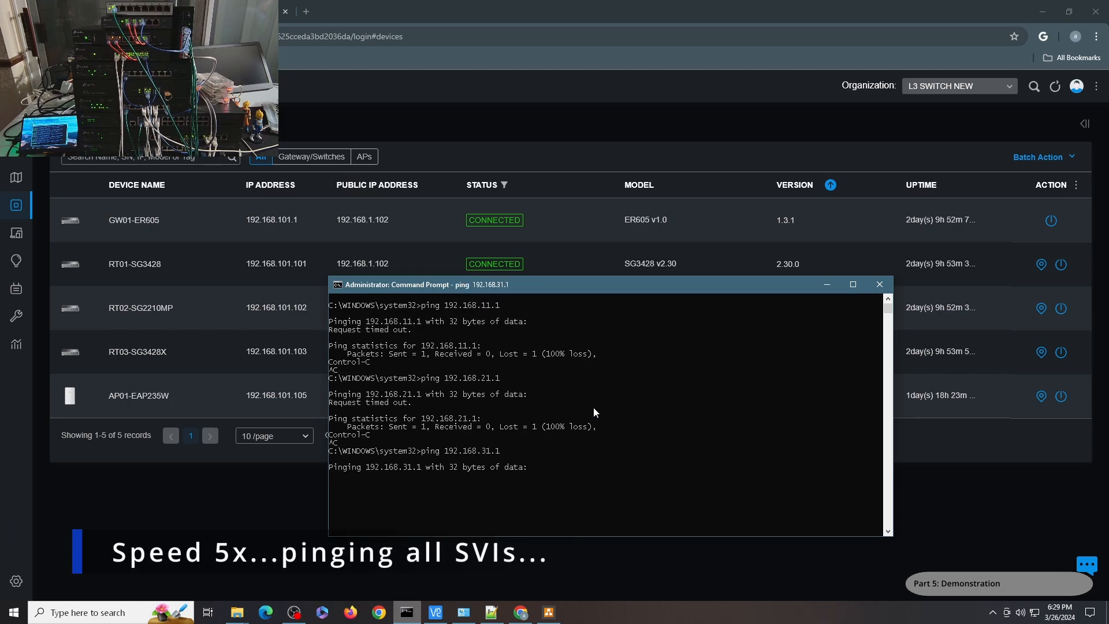
pyautogui.hotkey('ctrl', 'c')
pyautogui.press('Up')
pyautogui.press('Left')
pyautogui.press('Left')
pyautogui.press('Left')
pyautogui.press('BackSpace')
pyautogui.write('4')
pyautogui.press('Return')
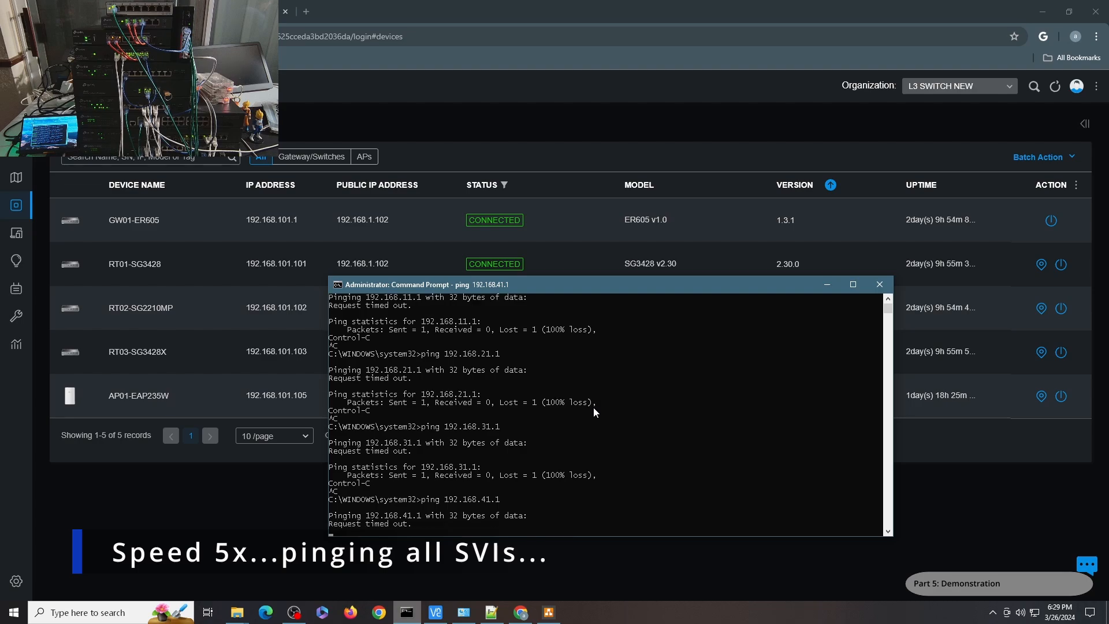
# Ping the SVIs 192.168.51.1, 192.168.61.1 and 192.168.71.1 one after another.
pyautogui.hotkey('ctrl', 'c')
pyautogui.press('Up')
pyautogui.press('Left')
pyautogui.press('Left')
pyautogui.press('Left')
pyautogui.press('BackSpace')
pyautogui.write('5')
pyautogui.press('Return')
pyautogui.hotkey('ctrl', 'c')
pyautogui.press('Up')
pyautogui.press('Left')
pyautogui.press('Left')
pyautogui.press('Left')
pyautogui.press('BackSpace')
pyautogui.write('6')
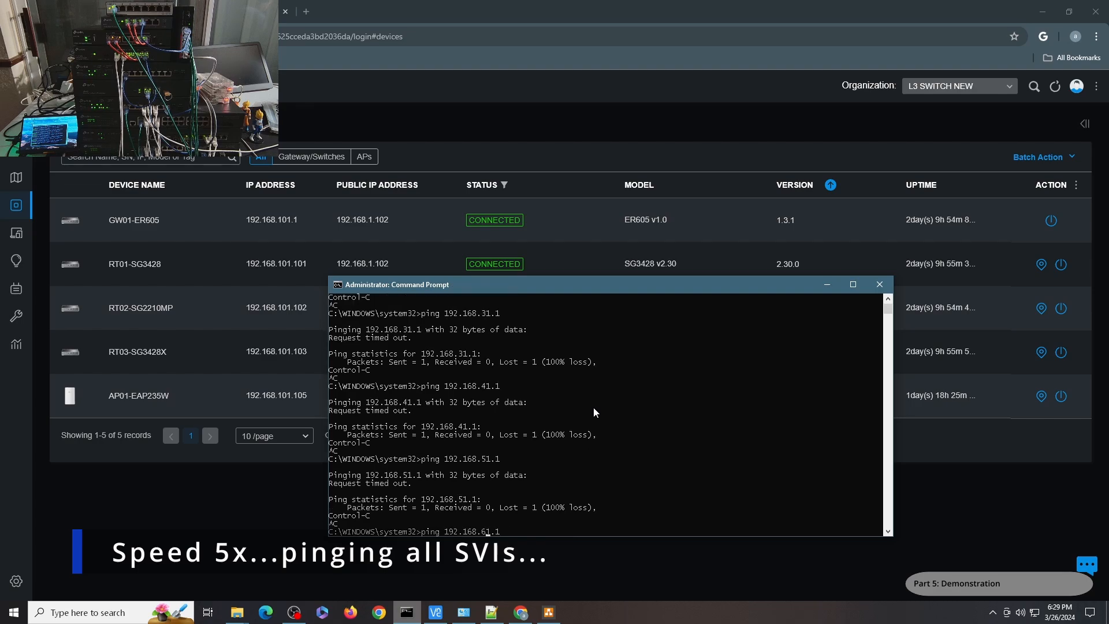
pyautogui.press('Return')
pyautogui.hotkey('ctrl', 'c')
pyautogui.press('Up')
pyautogui.press('Left')
pyautogui.press('Left')
pyautogui.press('Left')
pyautogui.press('BackSpace')
pyautogui.write('7')
pyautogui.press('Return')
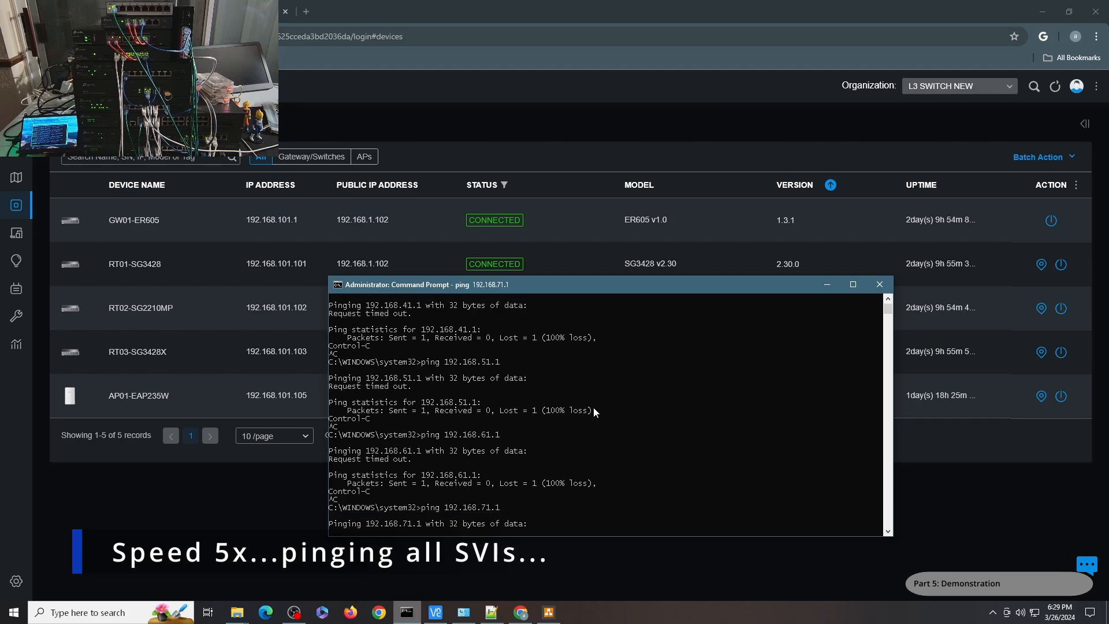
# Ping the SVIs 192.168.81.1 and 192.168.91.1, stopping each ping.
pyautogui.hotkey('ctrl', 'c')
pyautogui.press('Up')
pyautogui.press('Left')
pyautogui.press('Left')
pyautogui.press('Left')
pyautogui.press('BackSpace')
pyautogui.write('8')
pyautogui.press('Return')
pyautogui.hotkey('ctrl', 'c')
pyautogui.press('Up')
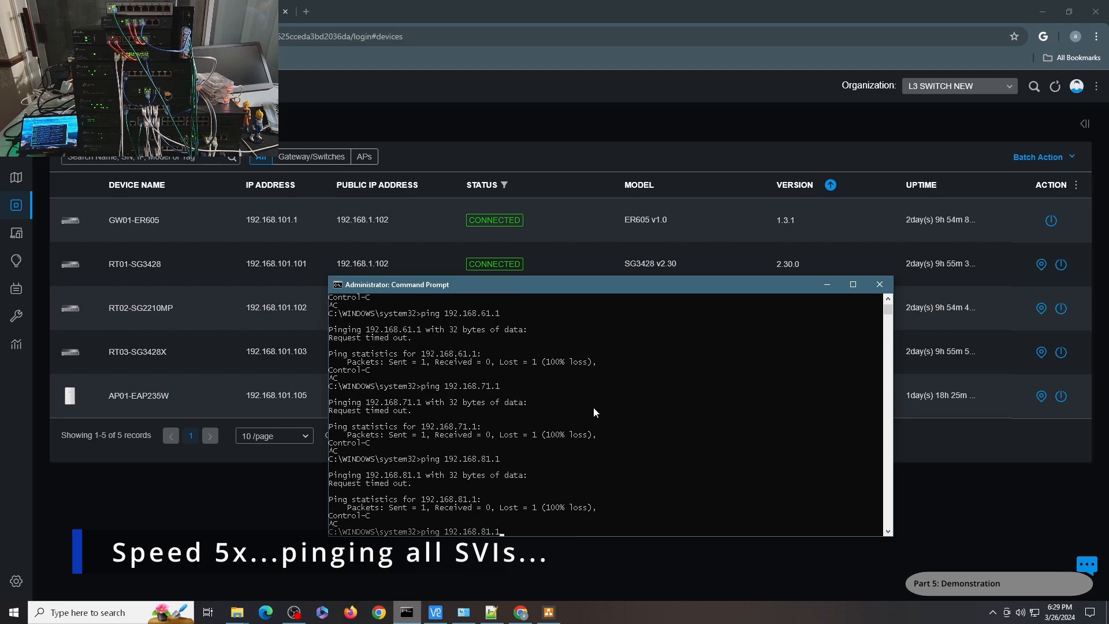
pyautogui.press('Left')
pyautogui.press('Left')
pyautogui.press('Left')
pyautogui.press('BackSpace')
pyautogui.write('9')
pyautogui.press('Return')
pyautogui.hotkey('ctrl', 'c')
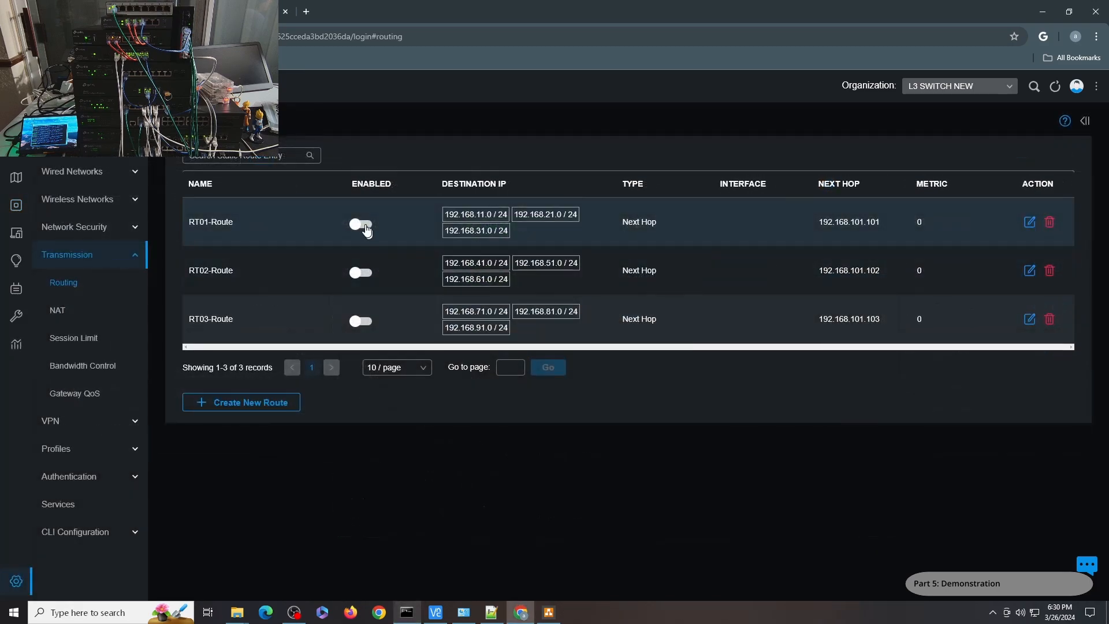
# Enable the gateway static routes RT01-Route, RT02-Route and RT03-Route.
pyautogui.click(362, 224)
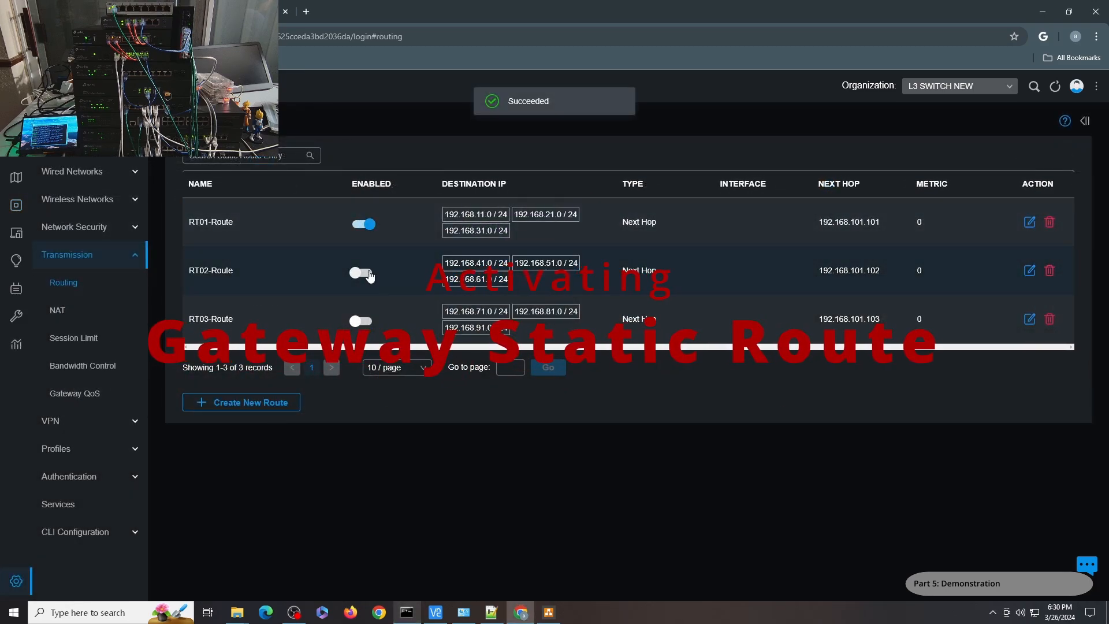
pyautogui.click(369, 273)
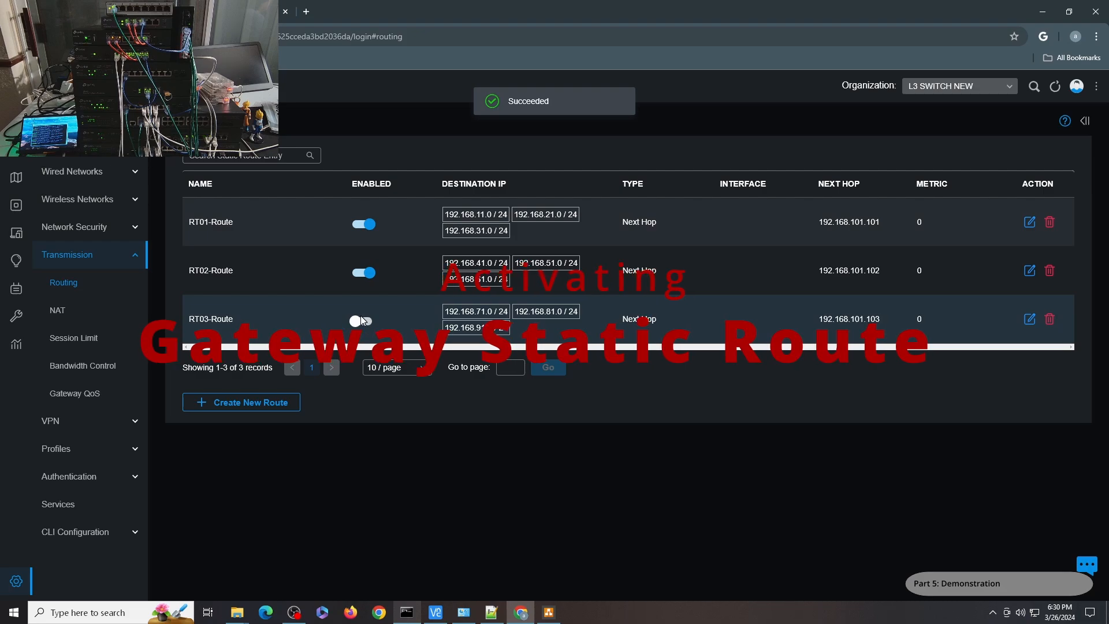
pyautogui.click(366, 323)
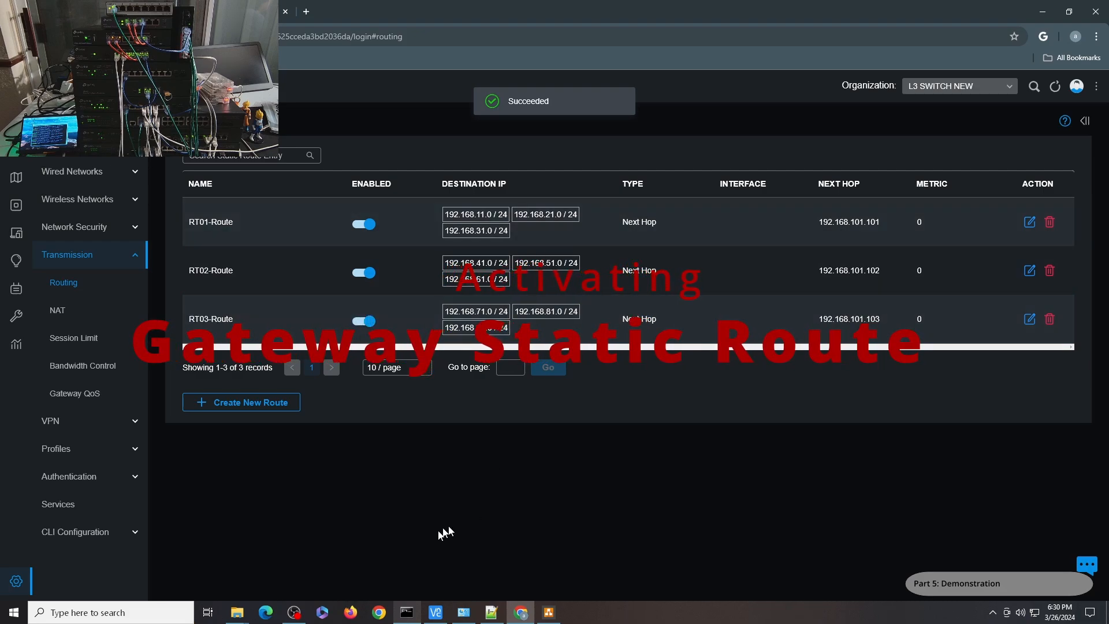
# Return to Command Prompt and run tracert 192.168.91.1.
pyautogui.click(408, 611)
pyautogui.moveTo(778, 225); pyautogui.dragTo(764, 171)
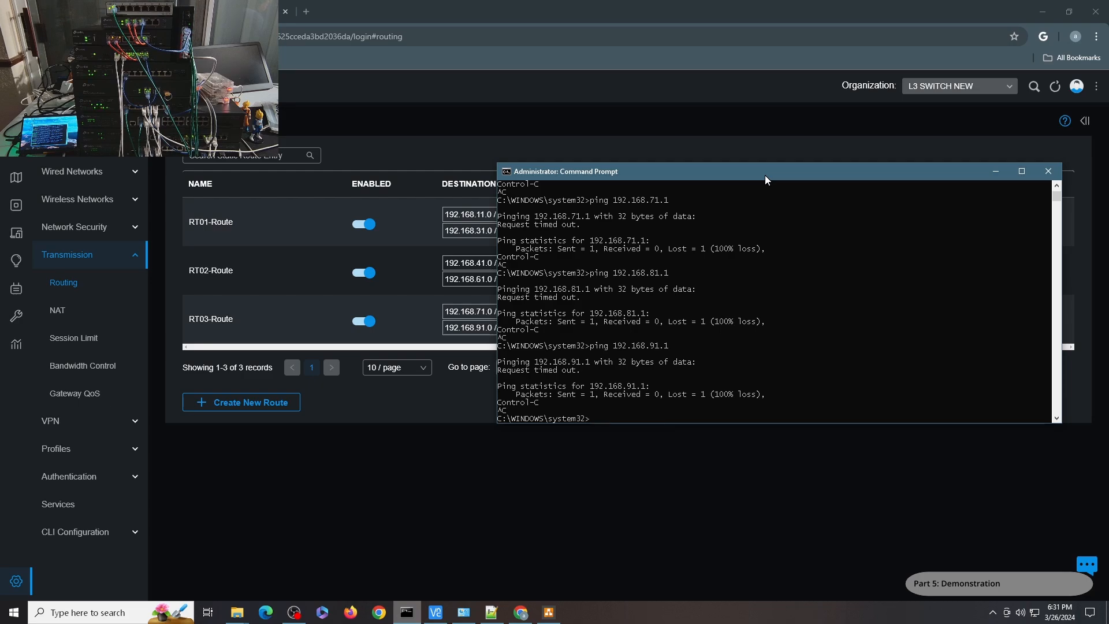
pyautogui.write('trca 192.168.91.1')
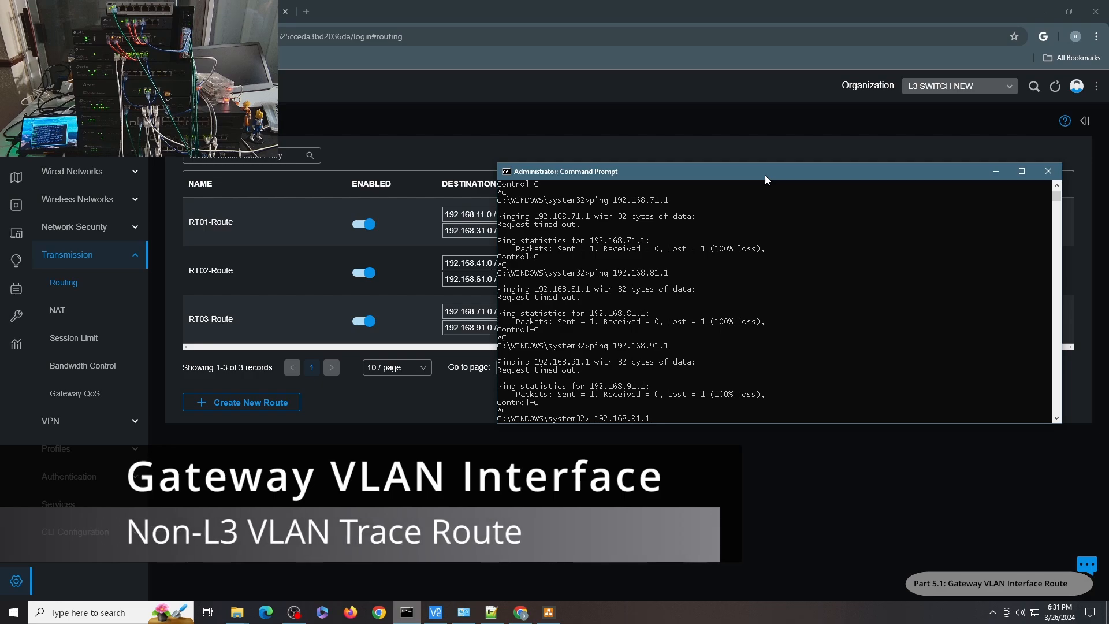
pyautogui.press('Left')
pyautogui.press('Left')
pyautogui.press('Left')
pyautogui.press('Left')
pyautogui.press('Left')
pyautogui.press('Left')
pyautogui.press('Left')
pyautogui.press('Left')
pyautogui.press('Left')
pyautogui.press('Left')
pyautogui.press('Left')
pyautogui.press('Left')
pyautogui.press('Left')
pyautogui.press('BackSpace')
pyautogui.press('BackSpace')
pyautogui.write('acert')
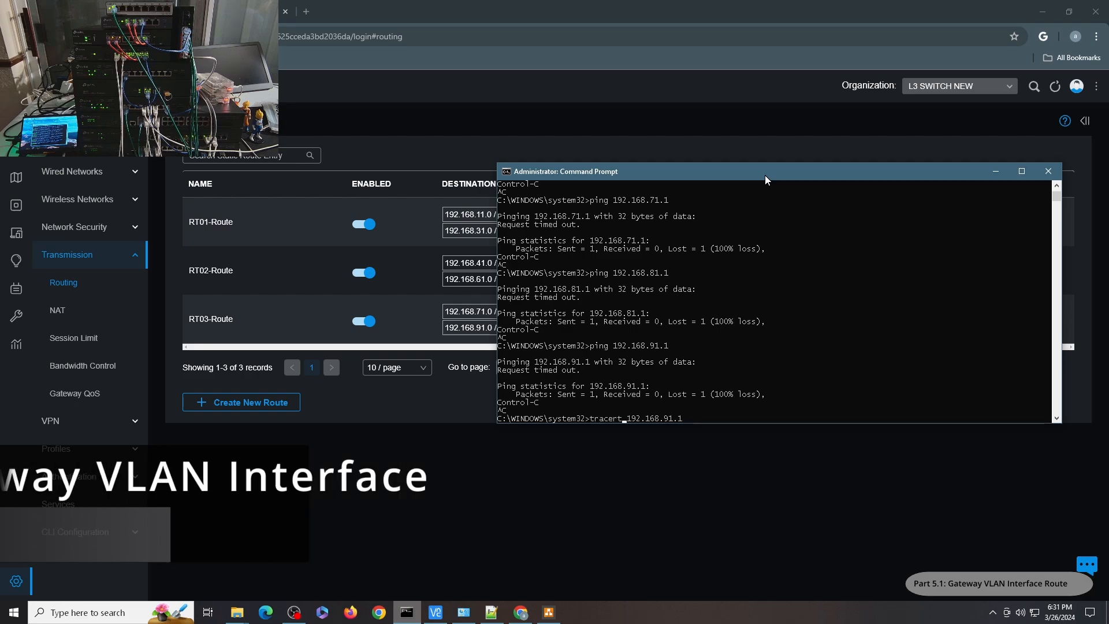
pyautogui.press('Return')
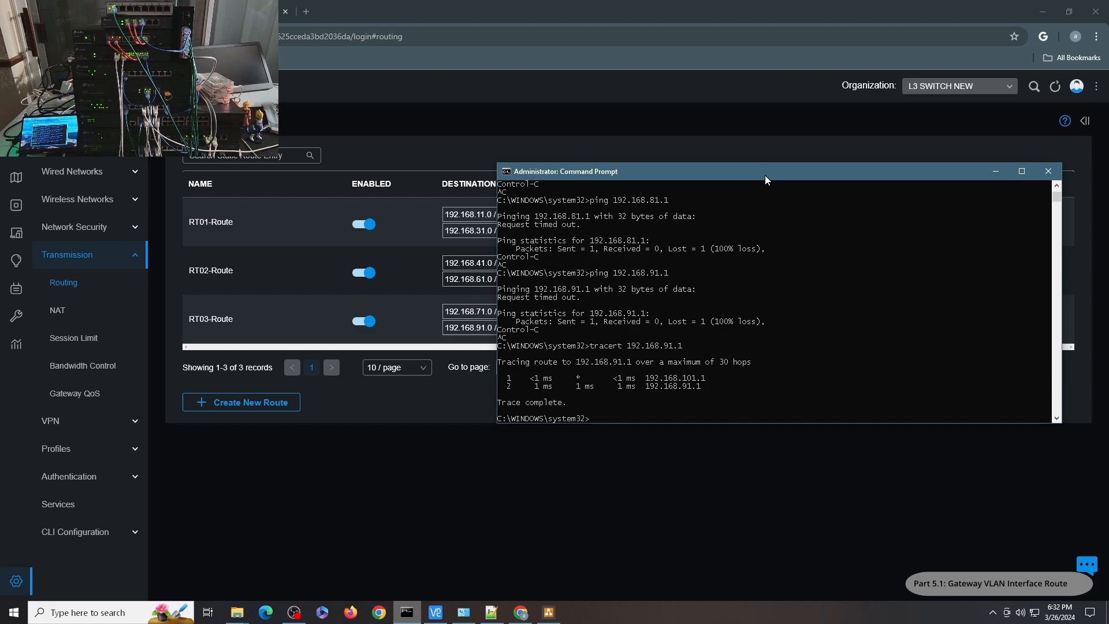
# Trace the routes to 192.168.81.1 and 192.168.71.1.
pyautogui.press('Up')
pyautogui.press('BackSpace')
pyautogui.write('8.81.1')
pyautogui.press('Return')
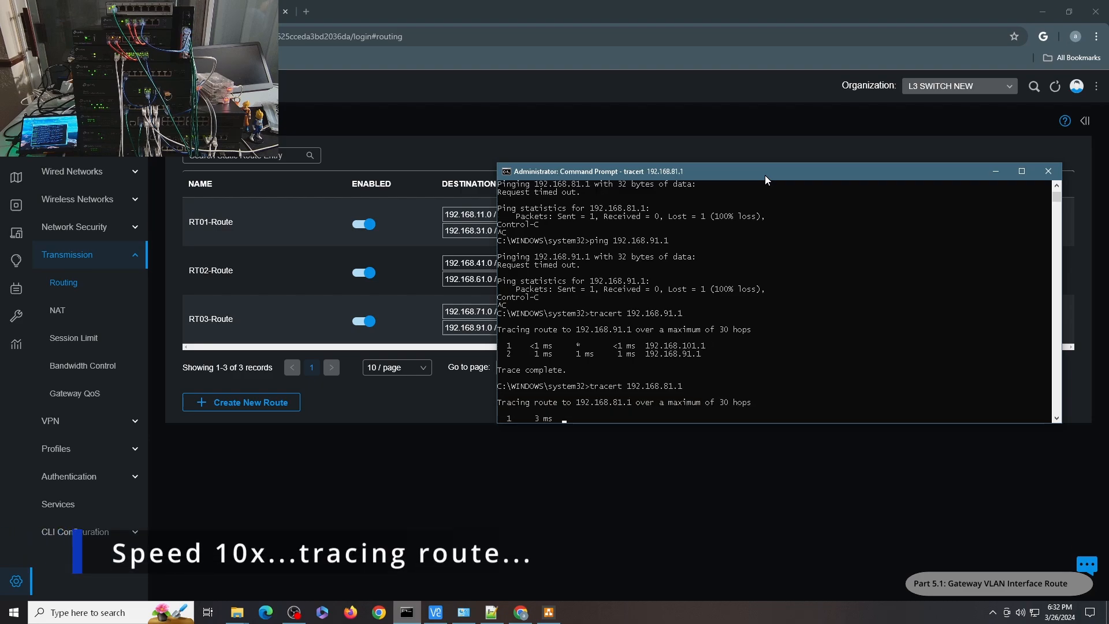
pyautogui.press('Up')
pyautogui.press('Left')
pyautogui.press('Left')
pyautogui.press('Left')
pyautogui.press('BackSpace')
pyautogui.write('7')
pyautogui.press('Return')
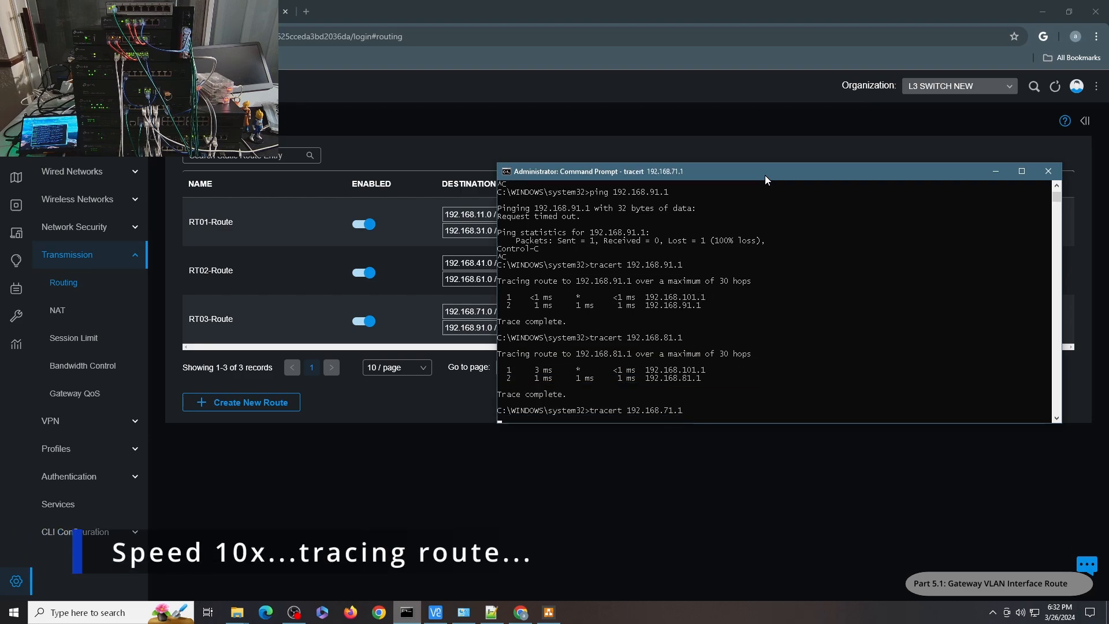
# Trace the route to 192.168.61.1.
pyautogui.press('Up')
pyautogui.press('Left')
pyautogui.press('Left')
pyautogui.press('Left')
pyautogui.press('BackSpace')
pyautogui.write('6')
pyautogui.press('Return')
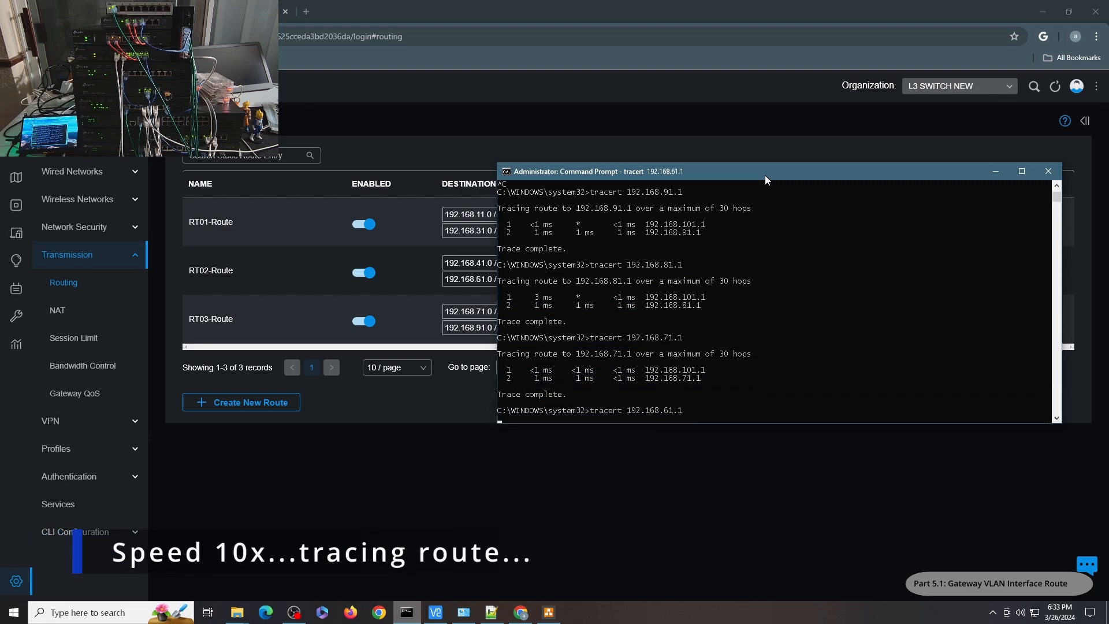
# Trace the routes to 192.168.51.1 and 192.168.41.1 by editing the previous tracert command.
pyautogui.press('Up')
pyautogui.press('Left')
pyautogui.press('Left')
pyautogui.press('Left')
pyautogui.press('BackSpace')
pyautogui.write('5')
pyautogui.press('Return')
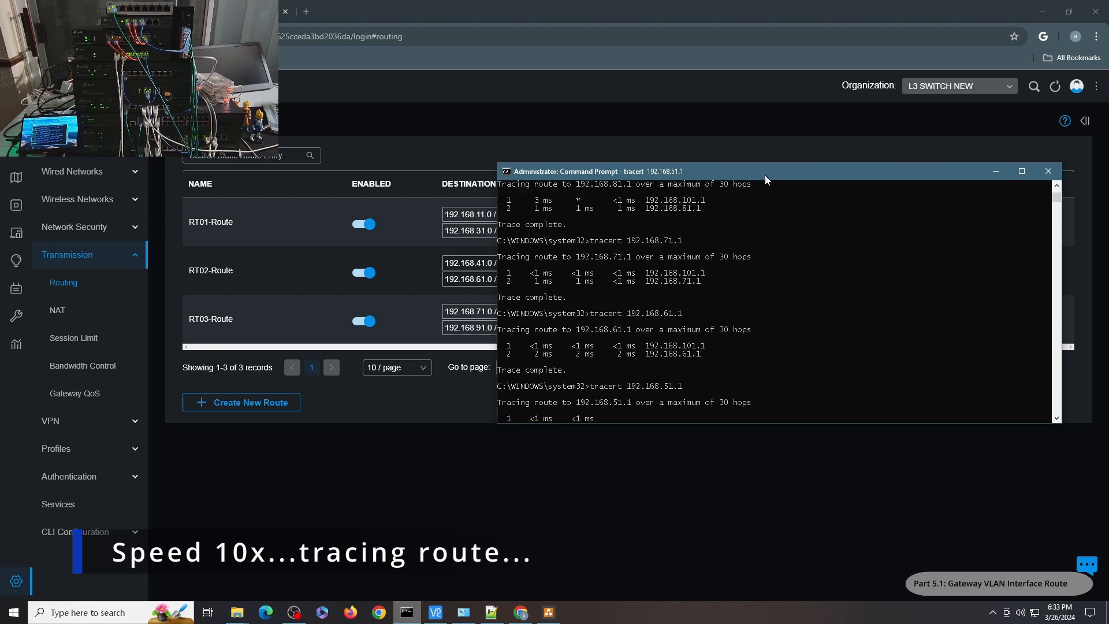
pyautogui.press('Up')
pyautogui.press('Left')
pyautogui.press('Left')
pyautogui.press('Left')
pyautogui.press('BackSpace')
pyautogui.write('4')
pyautogui.press('Return')
# Trace the routes to 192.168.31.1 and 192.168.21.1.
pyautogui.press('Up')
pyautogui.press('Left')
pyautogui.press('Left')
pyautogui.press('Left')
pyautogui.press('BackSpace')
pyautogui.write('3')
pyautogui.press('Return')
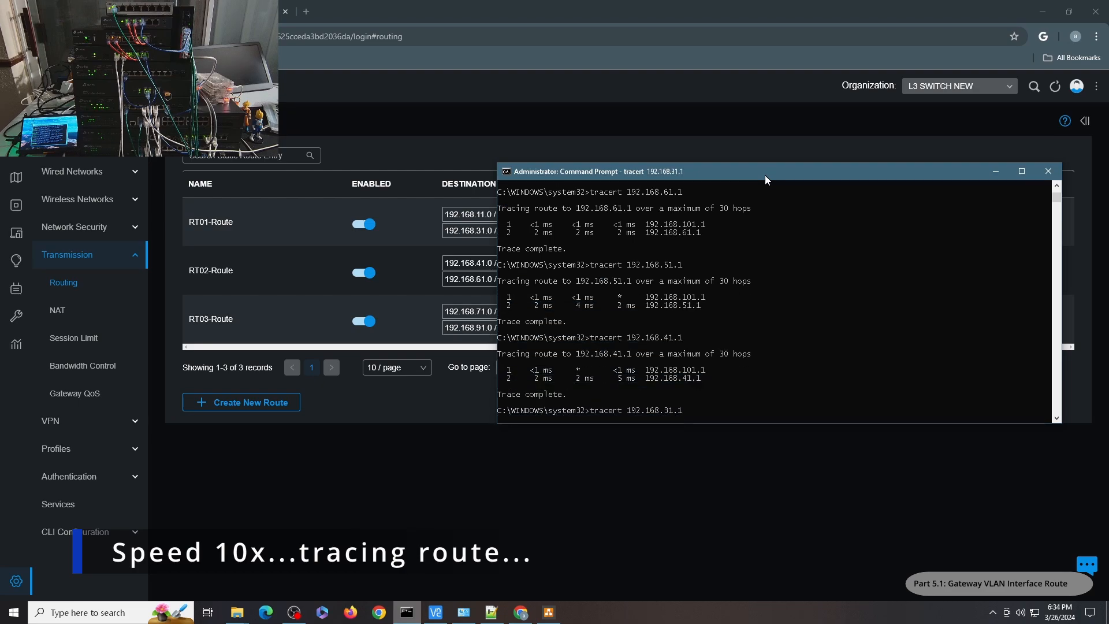
pyautogui.press('Up')
pyautogui.press('Left')
pyautogui.press('Left')
pyautogui.press('Left')
pyautogui.press('BackSpace')
pyautogui.write('2')
pyautogui.press('Return')
# Trace the route to 192.168.11.1.
pyautogui.press('Up')
pyautogui.press('Left')
pyautogui.press('Left')
pyautogui.press('Left')
pyautogui.press('BackSpace')
pyautogui.write('1')
pyautogui.press('Return')
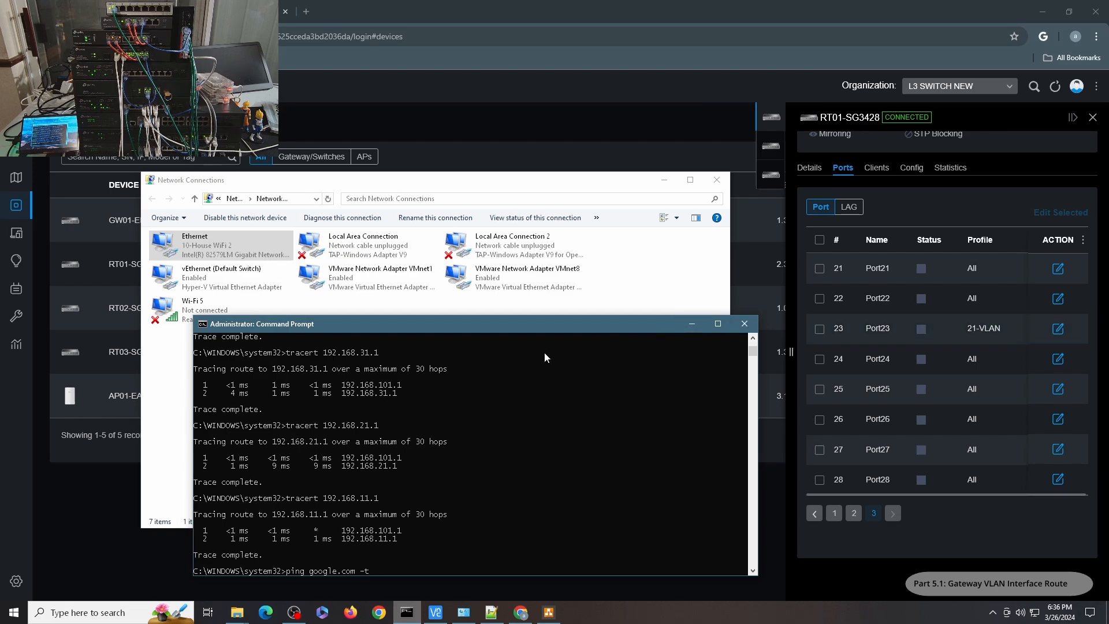
# Run a continuous ping to google.com and check the Ethernet adapter's network connection details.
pyautogui.press('Return')
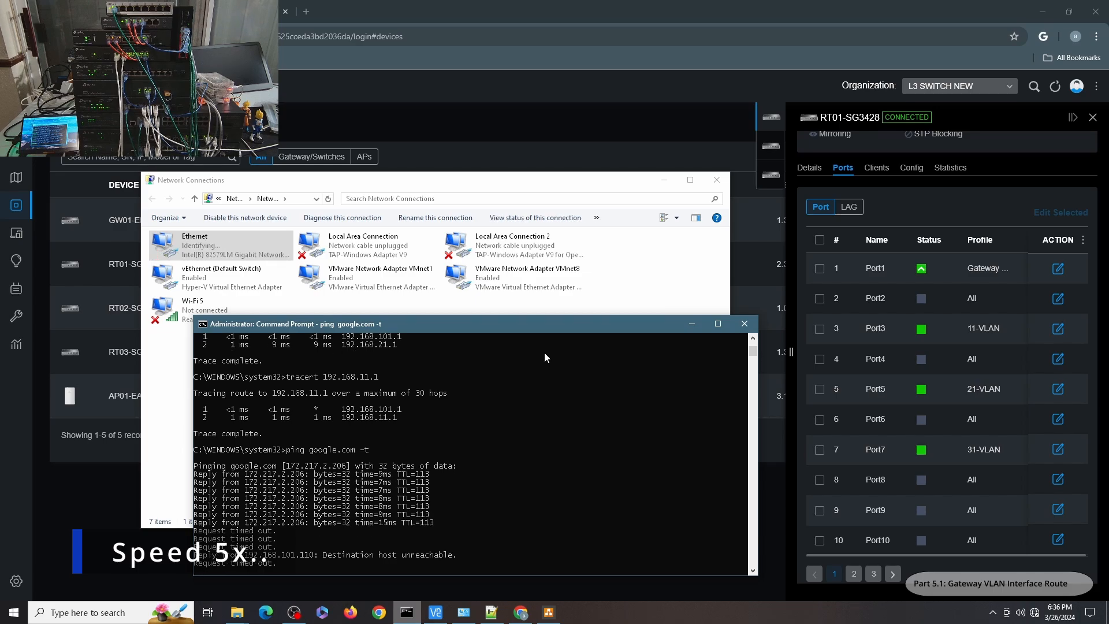
pyautogui.click(216, 253)
pyautogui.doubleClick(216, 253)
pyautogui.click(489, 297)
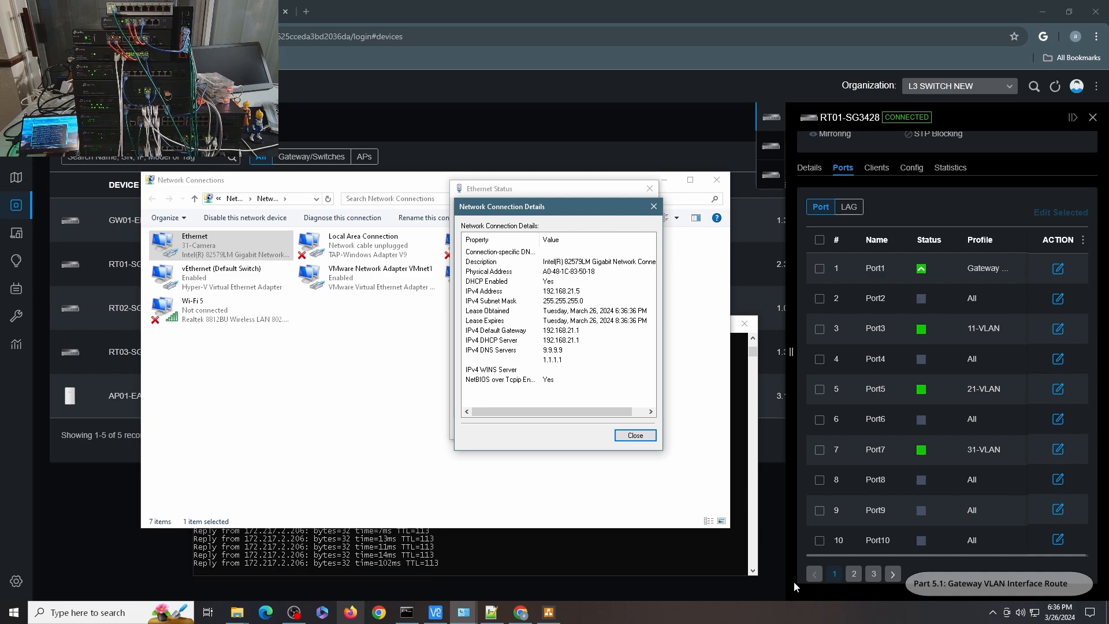
pyautogui.click(635, 435)
pyautogui.click(634, 429)
pyautogui.click(873, 574)
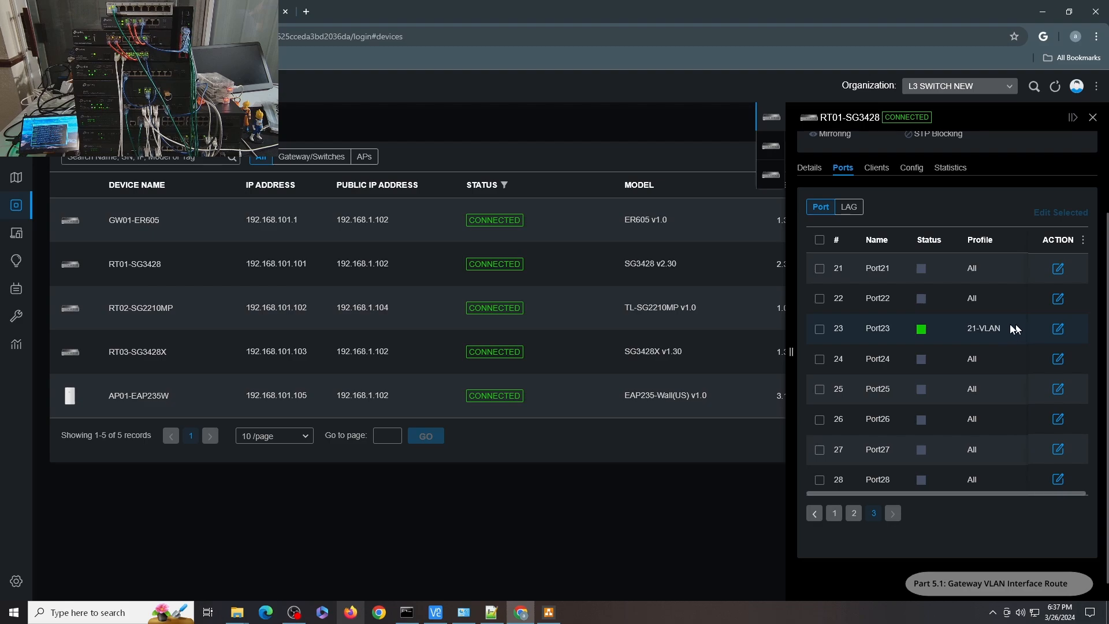
# Stop the ping and trace the route to 192.168.11.1.
pyautogui.click(414, 609)
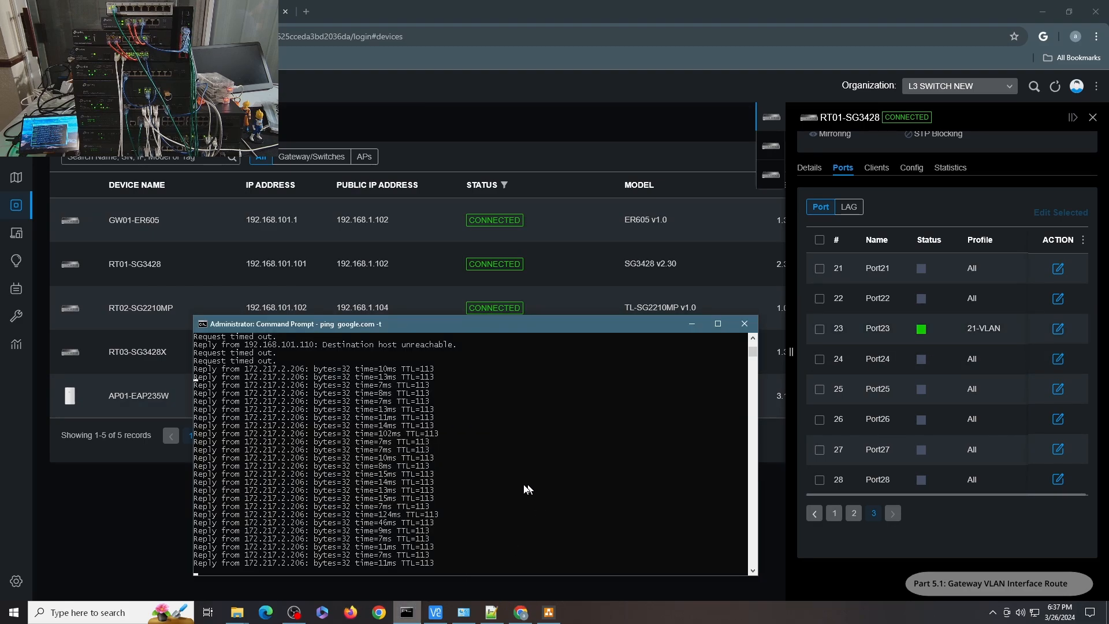
pyautogui.hotkey('ctrl', 'c')
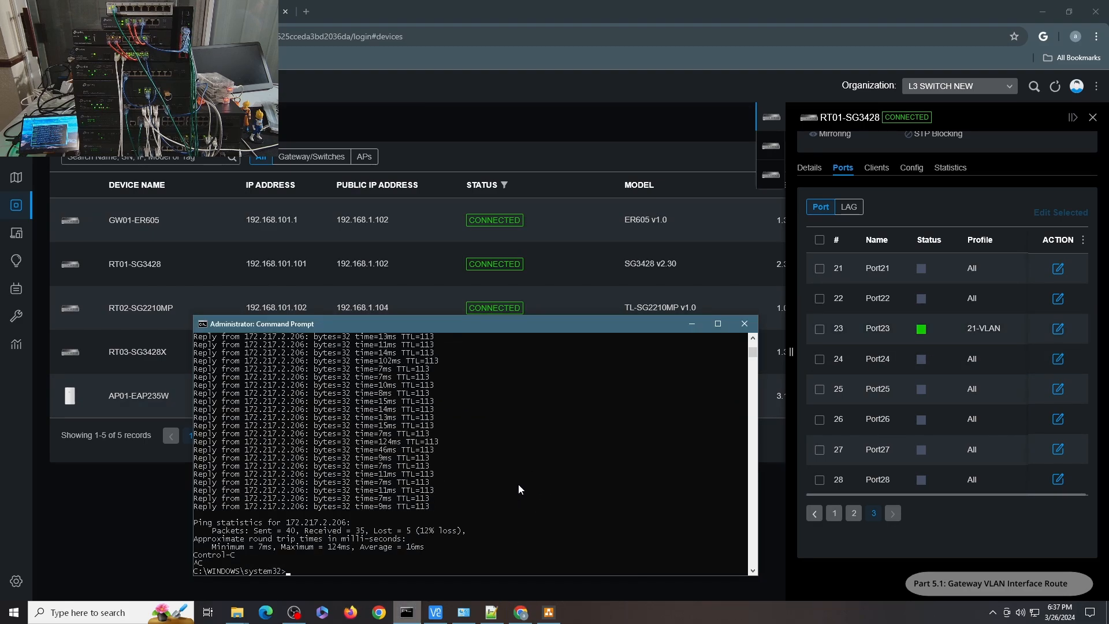
pyautogui.write('tracert 192.168.11.1')
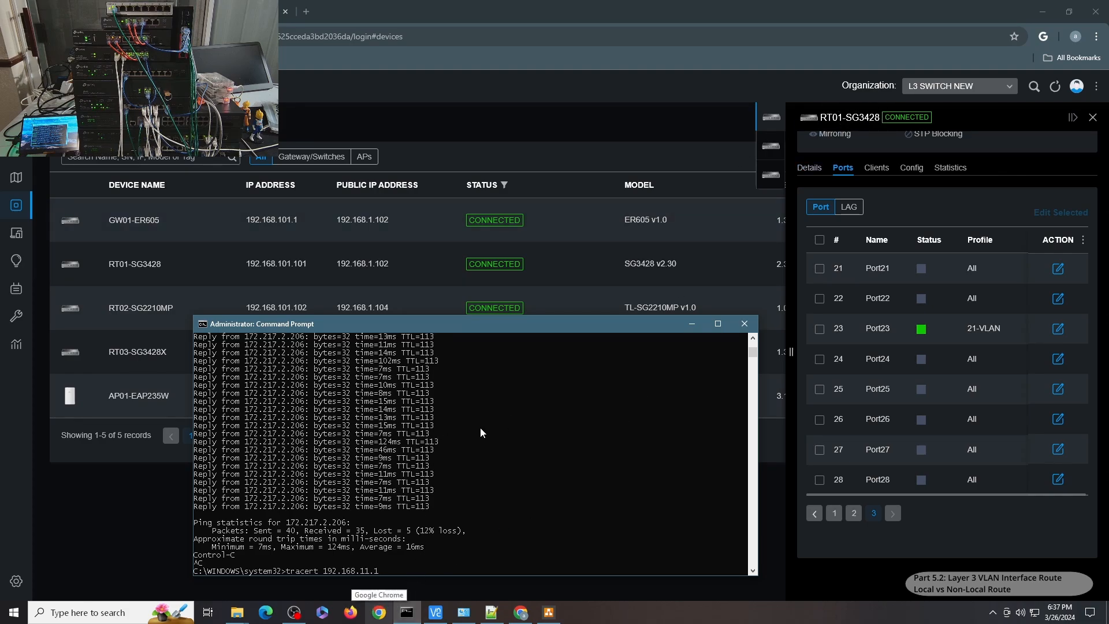
pyautogui.press('Return')
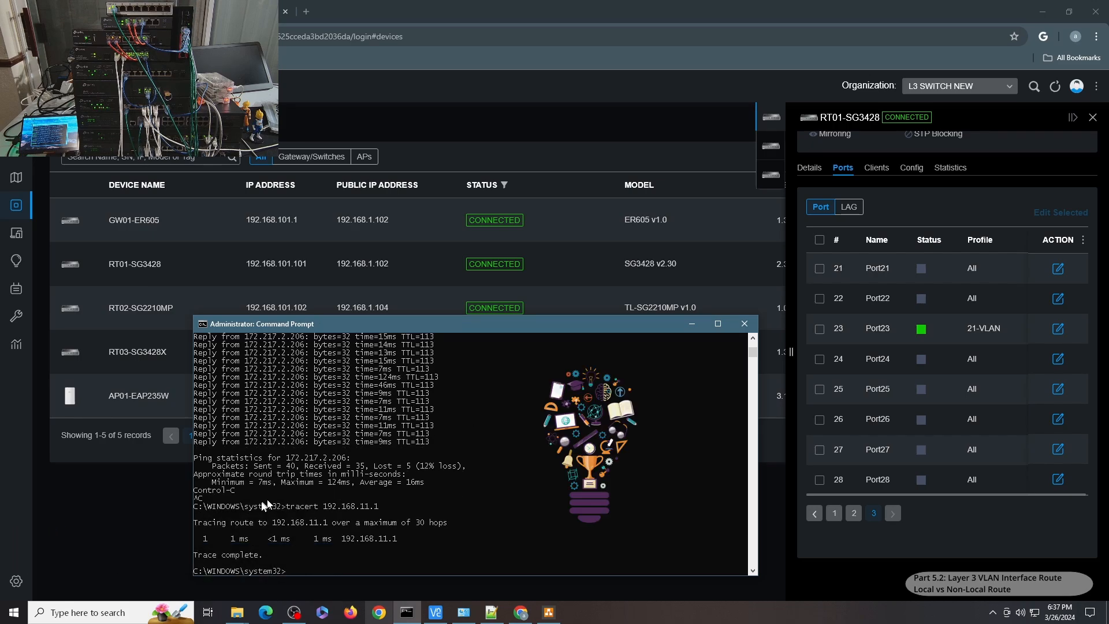
# Trace the routes to 192.168.21.1 and 192.168.31.1.
pyautogui.press('Up')
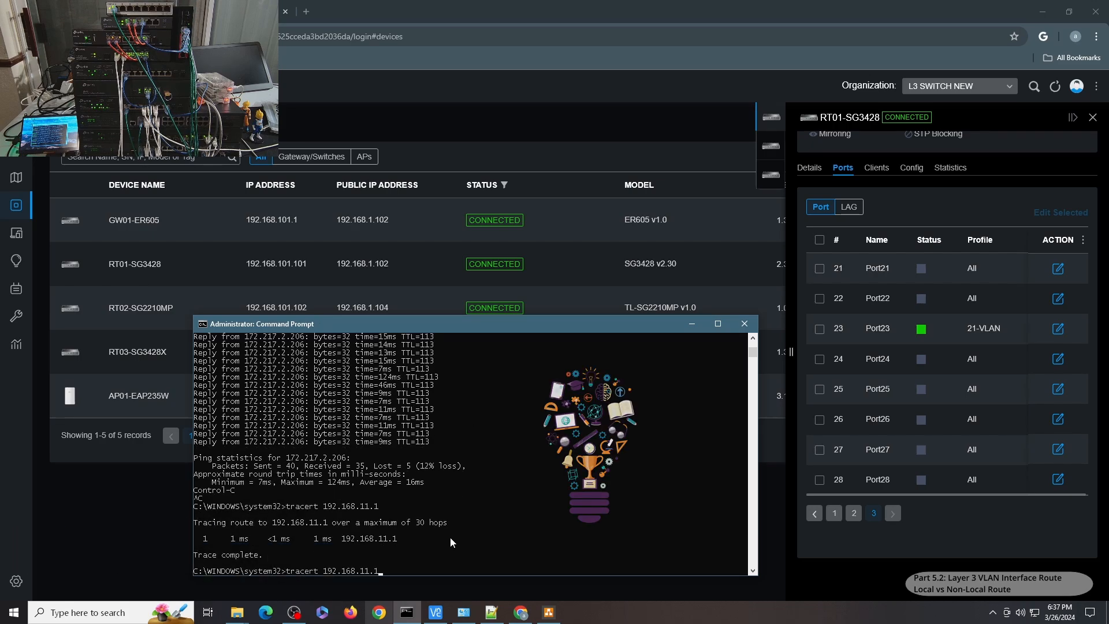
pyautogui.press('Left')
pyautogui.press('Left')
pyautogui.press('Left')
pyautogui.press('BackSpace')
pyautogui.write('2')
pyautogui.press('Return')
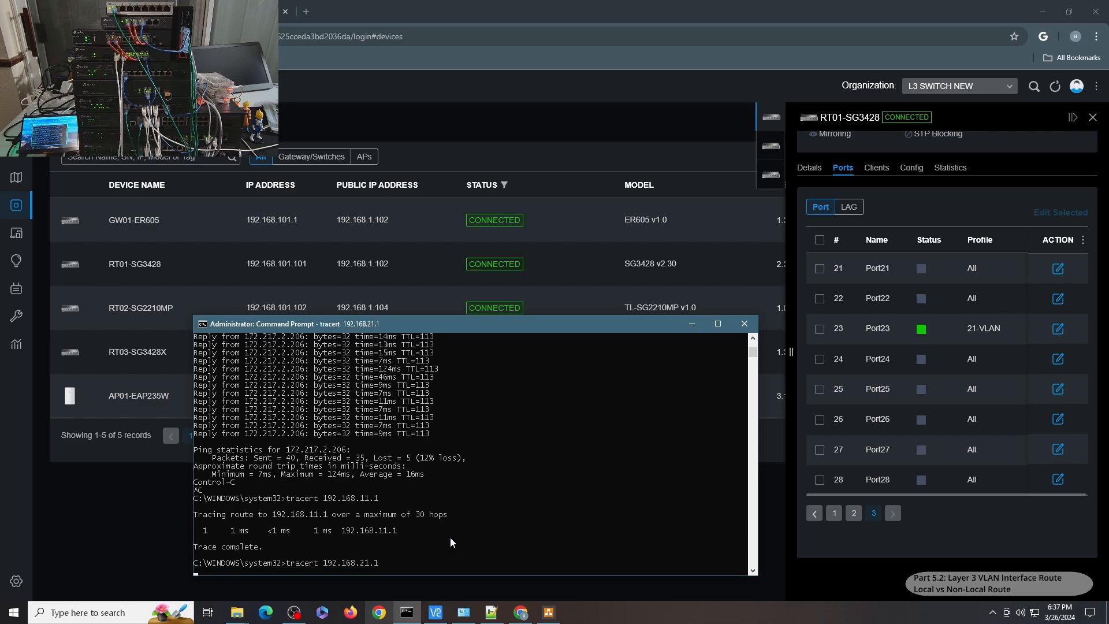
pyautogui.press('Up')
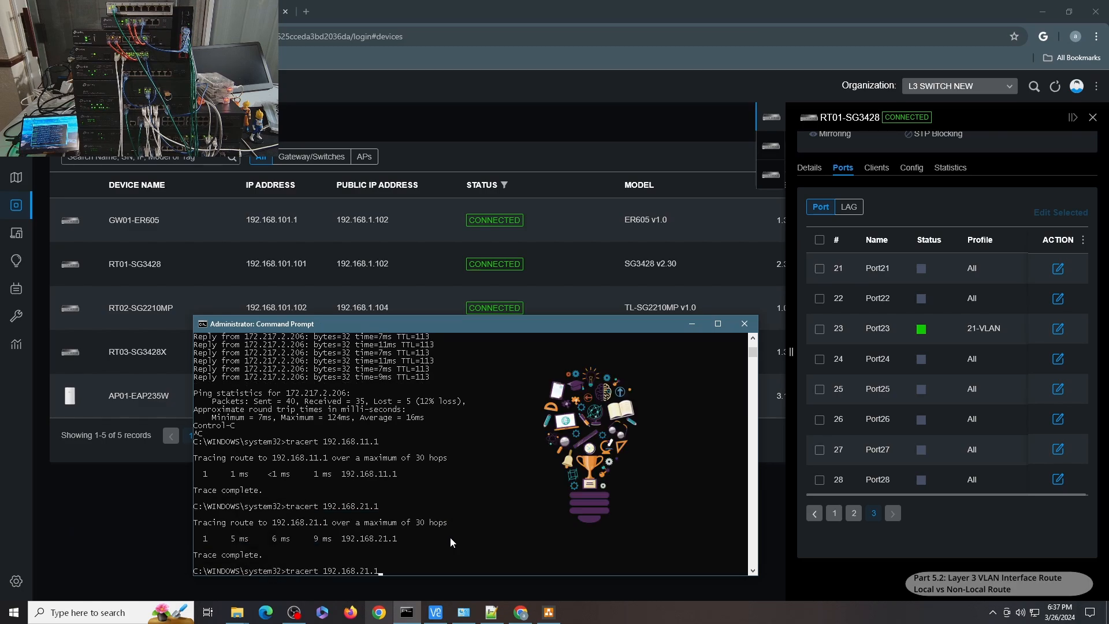
pyautogui.press('Left')
pyautogui.press('Left')
pyautogui.press('Left')
pyautogui.press('BackSpace')
pyautogui.write('3')
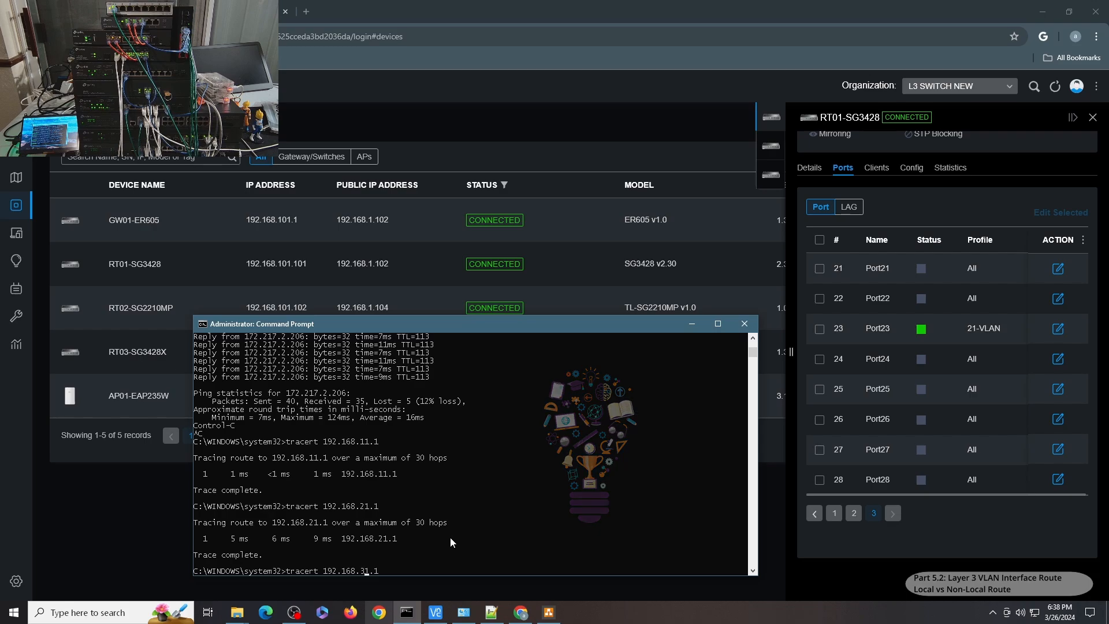
pyautogui.press('Return')
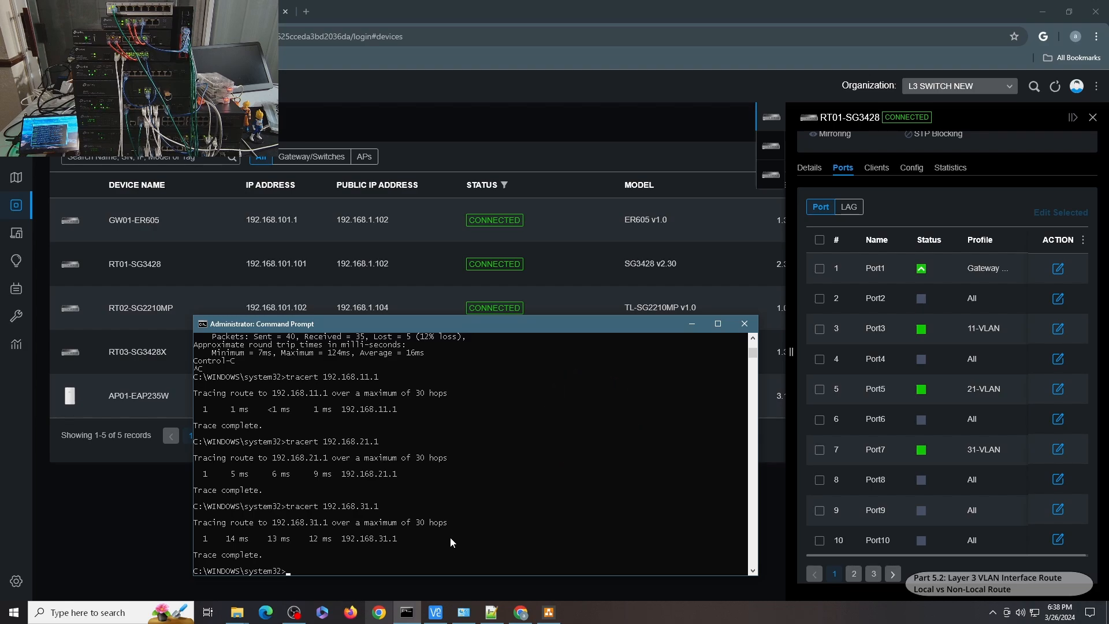
# Trace the routes to 192.168.41.1 and 192.168.51.1.
pyautogui.press('Up')
pyautogui.press('BackSpace')
pyautogui.press('BackSpace')
pyautogui.press('BackSpace')
pyautogui.press('BackSpace')
pyautogui.write('1.14')
pyautogui.press('Return')
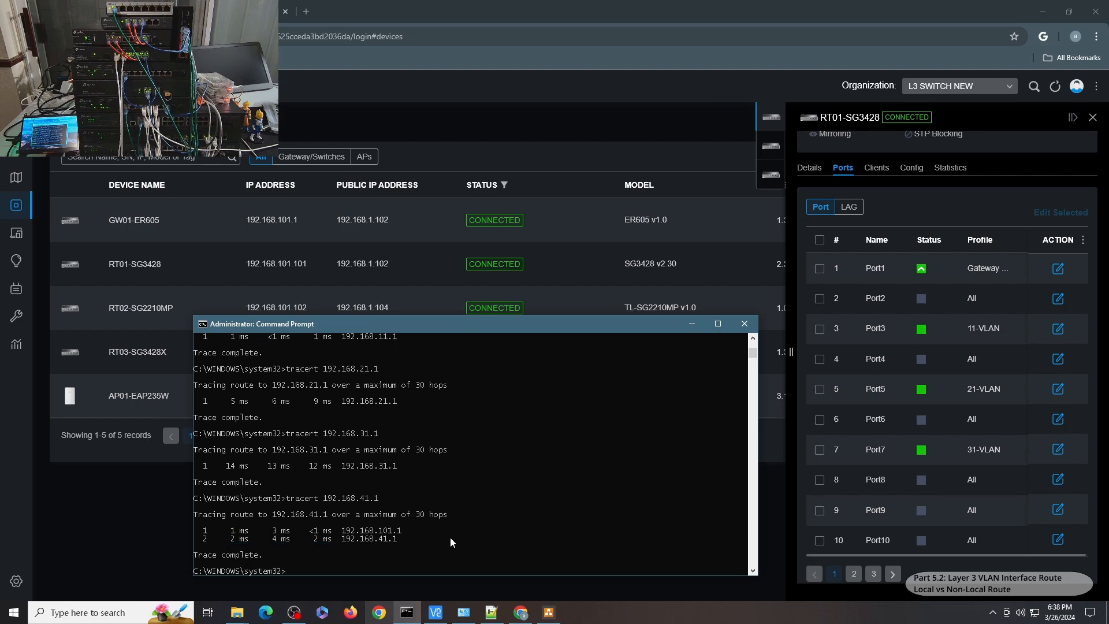
pyautogui.press('Up')
pyautogui.press('BackSpace')
pyautogui.press('BackSpace')
pyautogui.press('BackSpace')
pyautogui.press('BackSpace')
pyautogui.write('51.1')
pyautogui.press('Return')
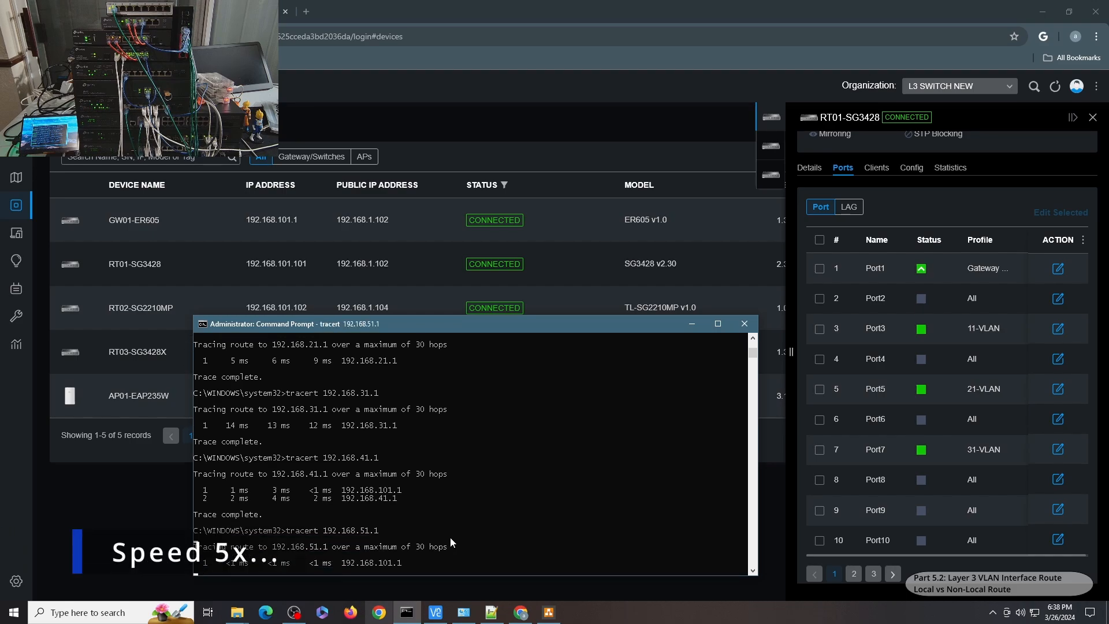
# Trace the routes to 192.168.61.1 and 192.168.71.1.
pyautogui.press('Up')
pyautogui.press('BackSpace')
pyautogui.press('BackSpace')
pyautogui.press('BackSpace')
pyautogui.press('BackSpace')
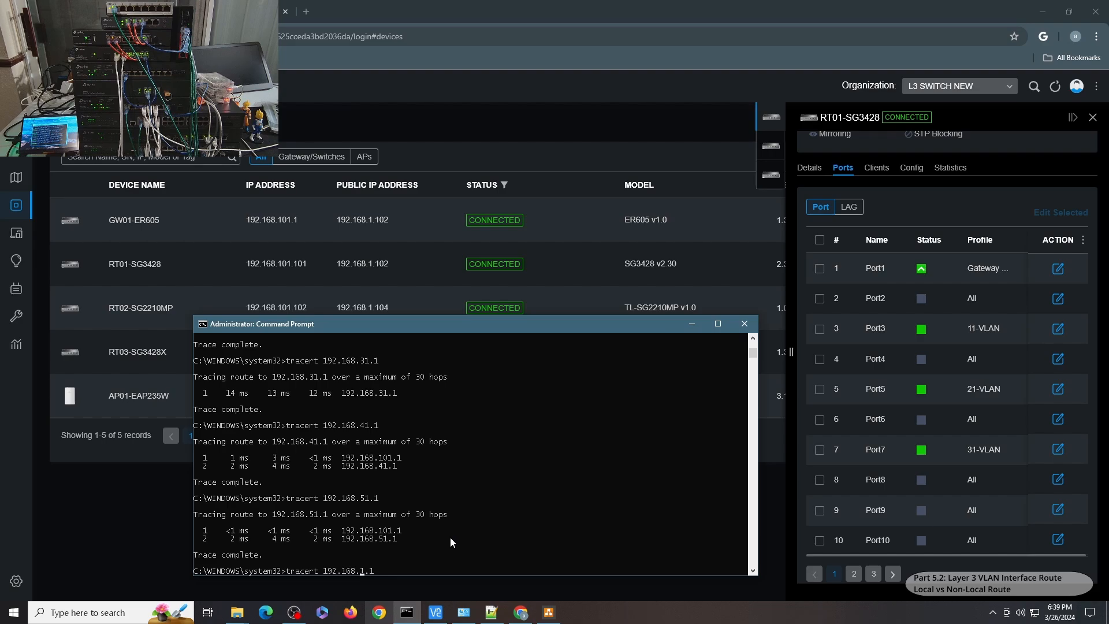
pyautogui.write('61.1')
pyautogui.press('Return')
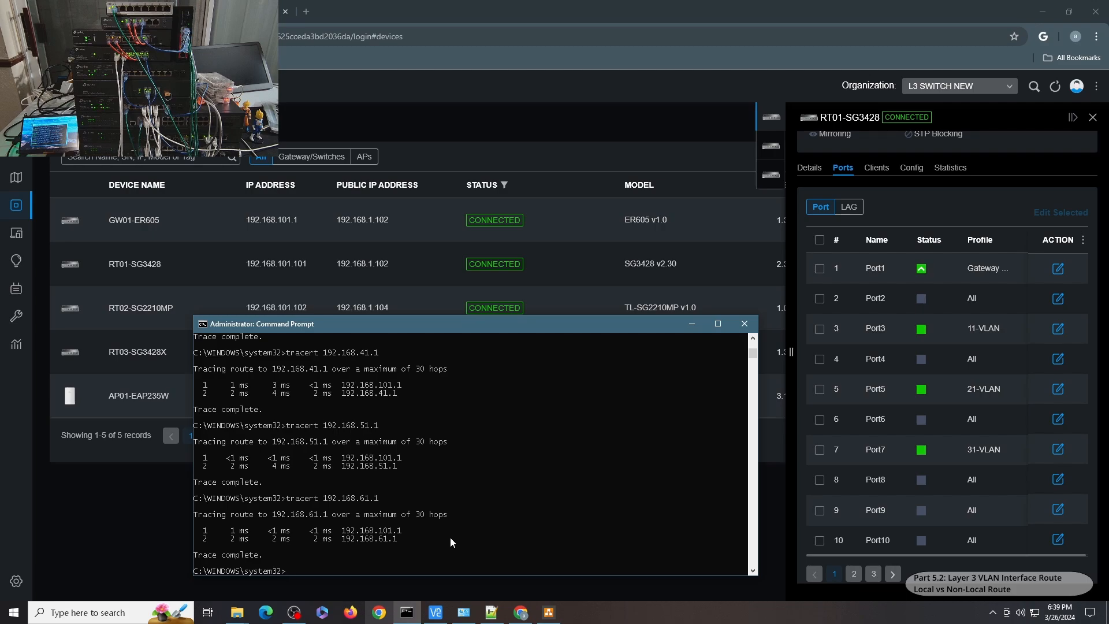
pyautogui.press('Up')
pyautogui.press('BackSpace')
pyautogui.write('71.1')
pyautogui.press('Return')
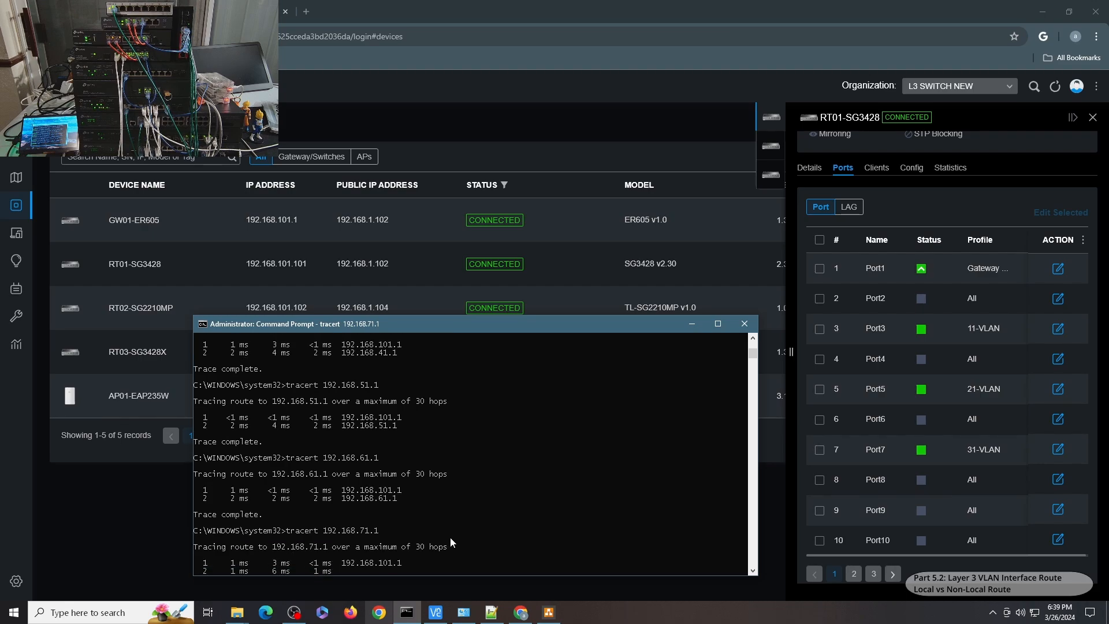
# Trace the routes to 192.168.81.1 and 192.168.91.1.
pyautogui.write('tracert 192.168.81.1')
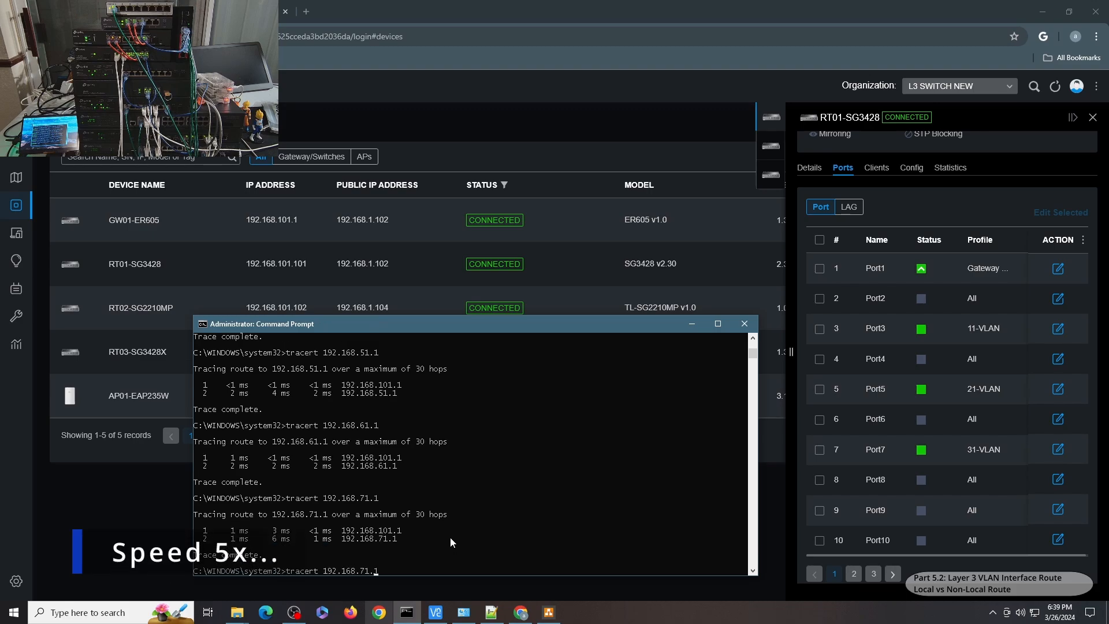
pyautogui.press('Return')
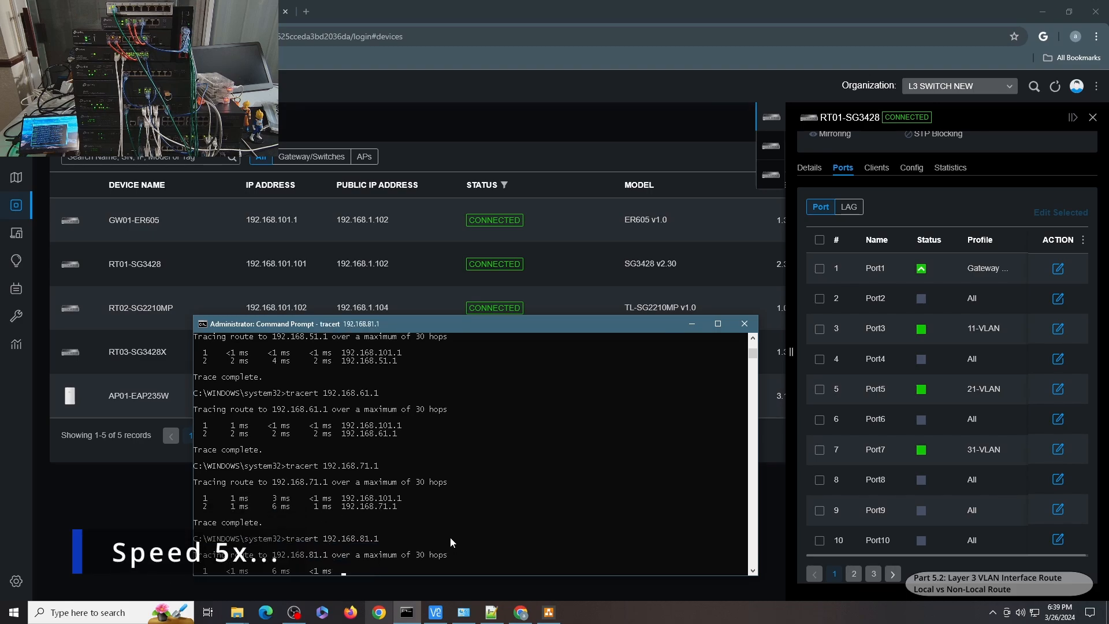
pyautogui.write('tracert 192.168.91.1')
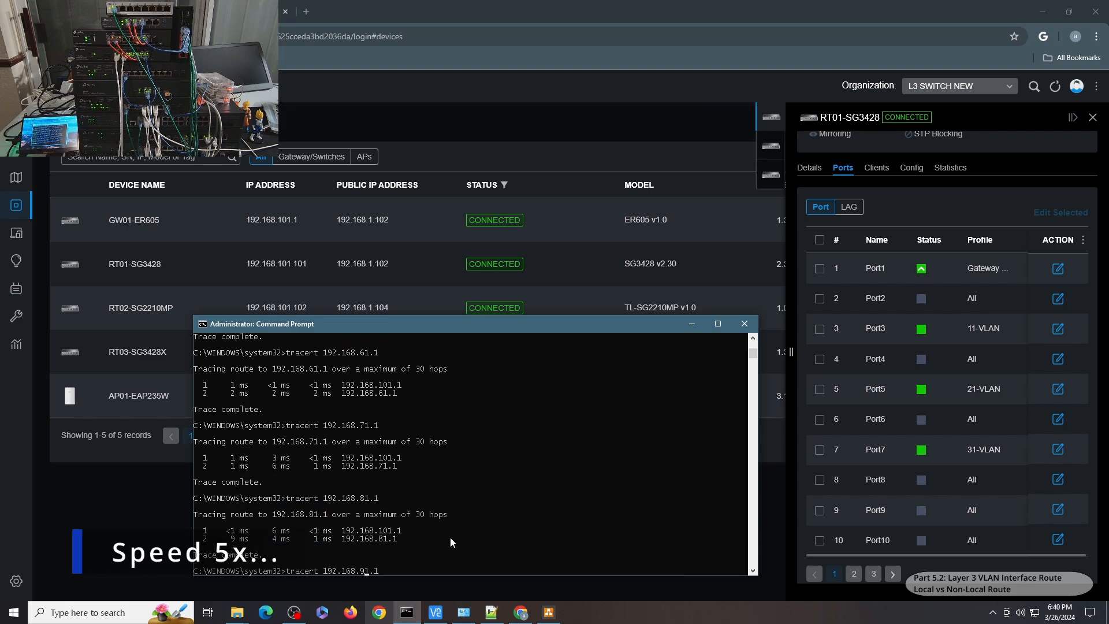
pyautogui.press('Return')
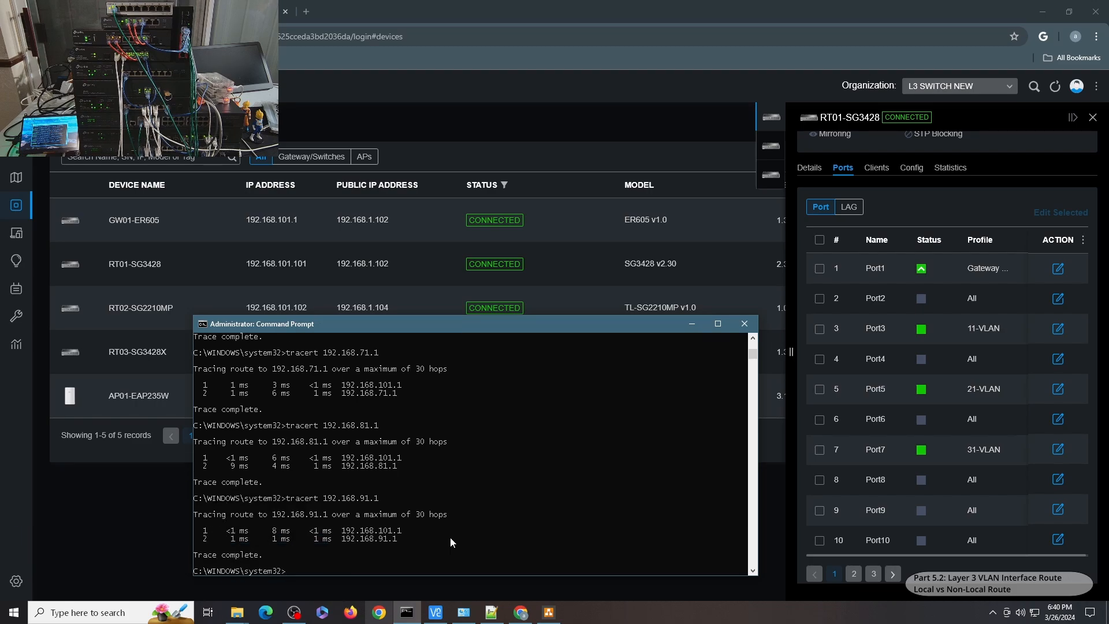
# Open the RT02-SG2210MP switch's port list and start a continuous ping to google.com.
pyautogui.click(769, 148)
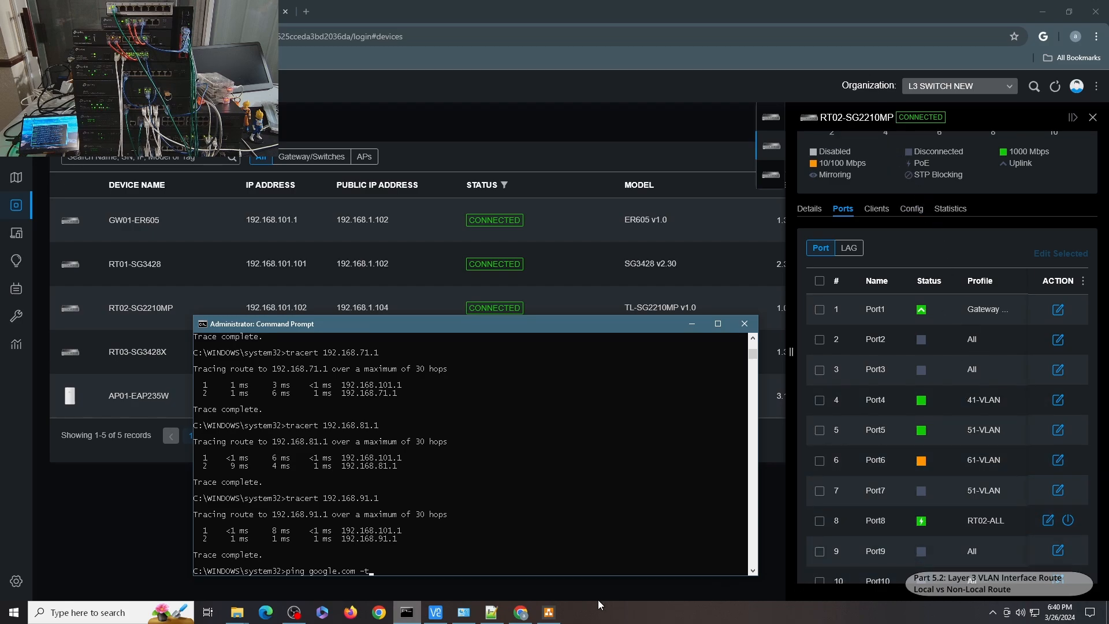
pyautogui.press('Return')
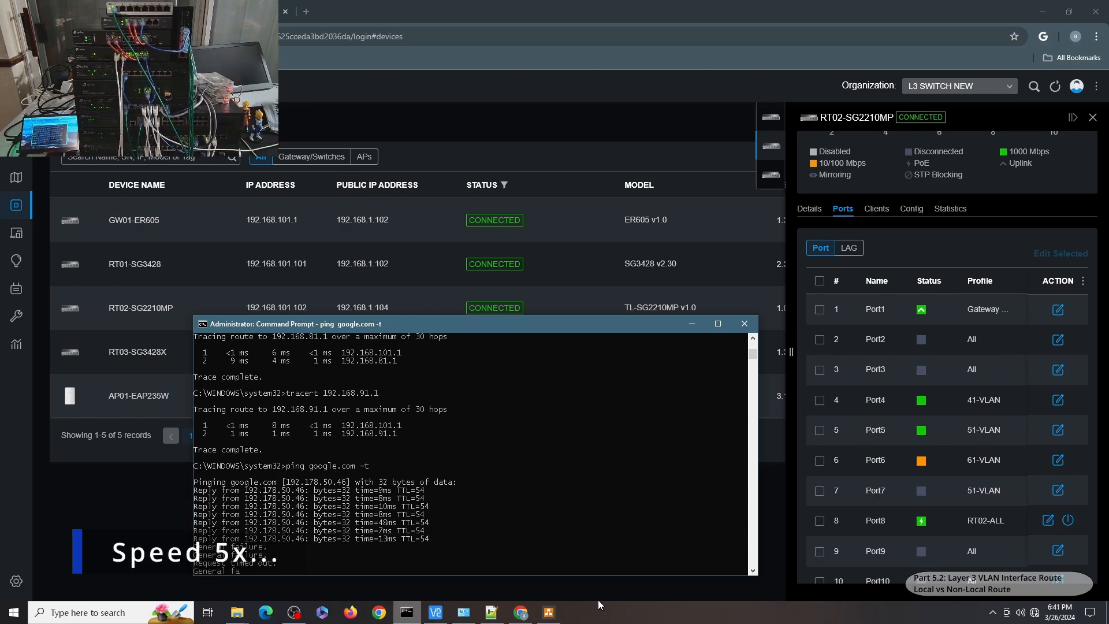
# Check the Ethernet adapter's network connection details, then refresh the controller page.
pyautogui.click(464, 612)
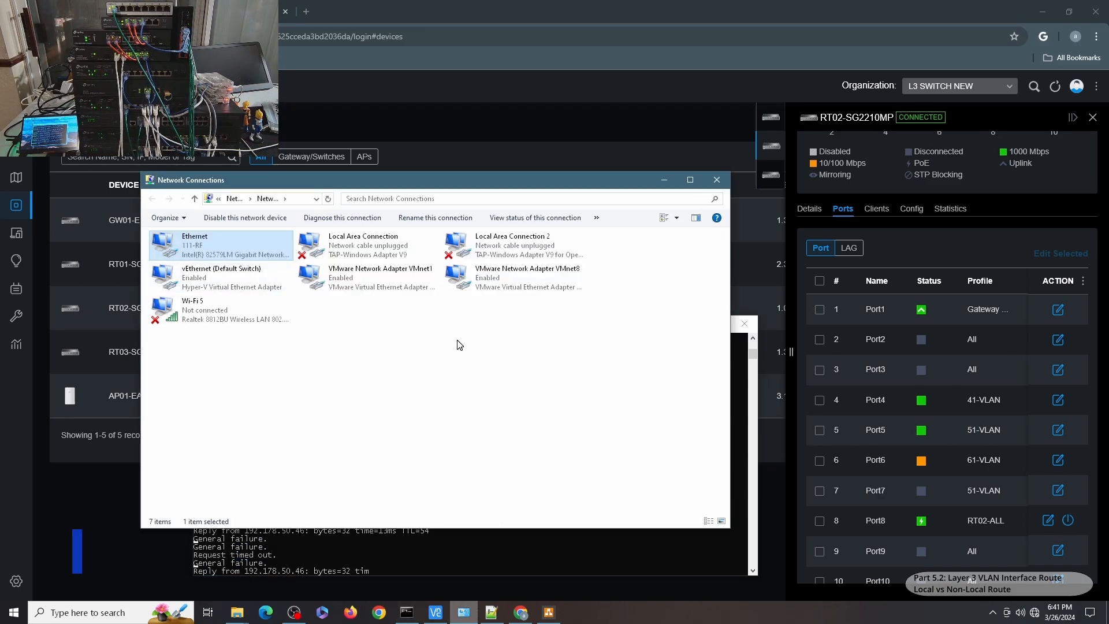
pyautogui.doubleClick(194, 243)
pyautogui.click(491, 297)
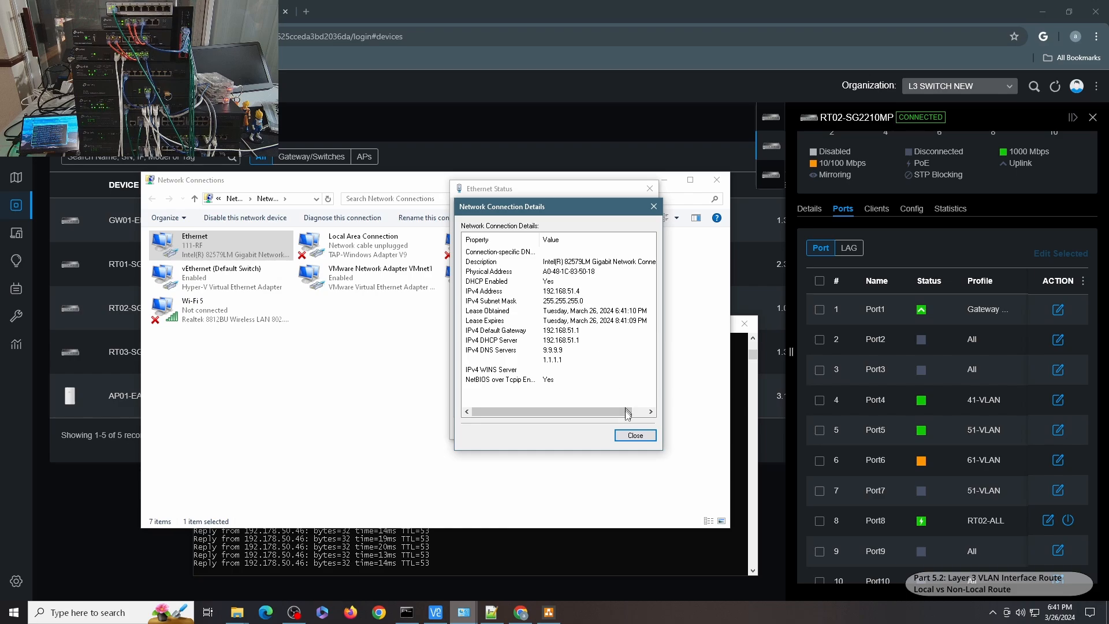
pyautogui.click(636, 434)
pyautogui.click(629, 426)
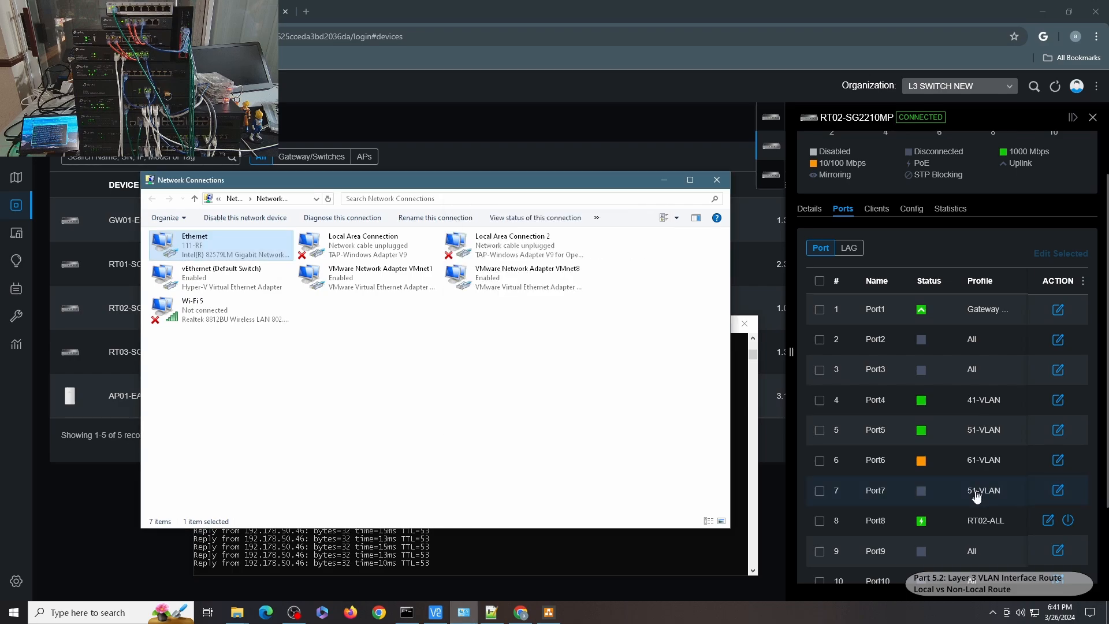
pyautogui.click(1055, 85)
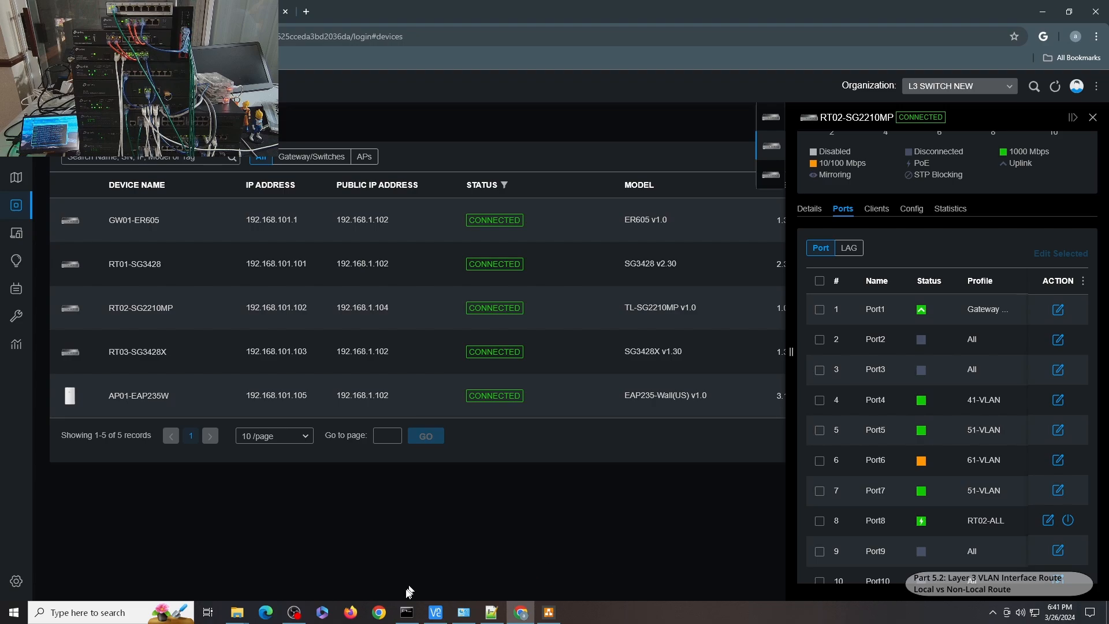
# Stop the ping and trace the route to 192.168.91.1.
pyautogui.click(406, 612)
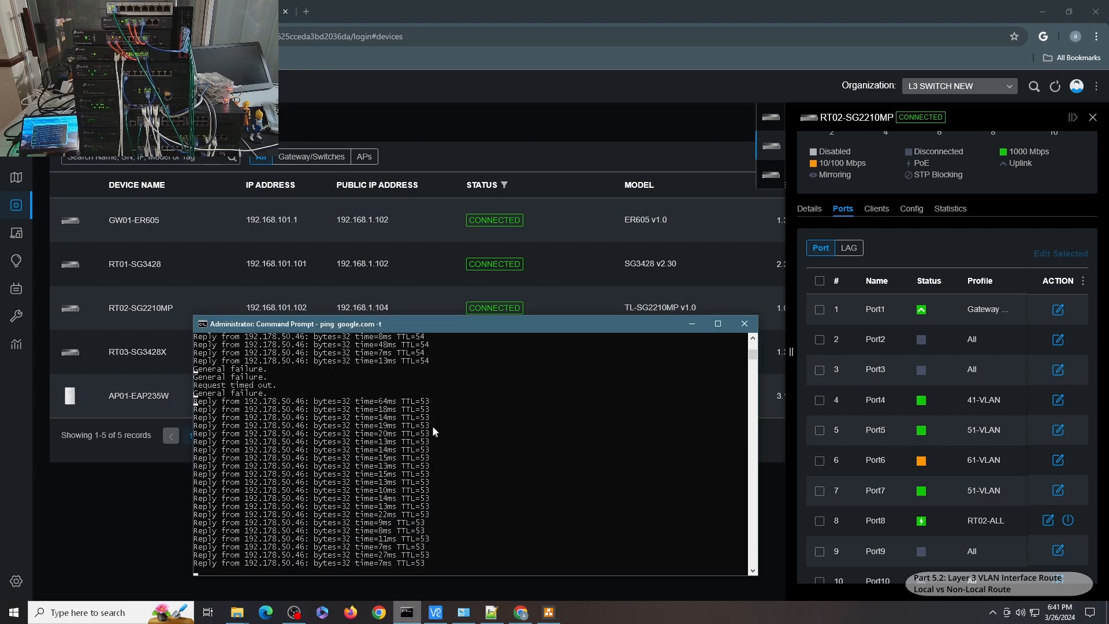
pyautogui.hotkey('ctrl', 'c')
pyautogui.write('tracert 192.168.91.1')
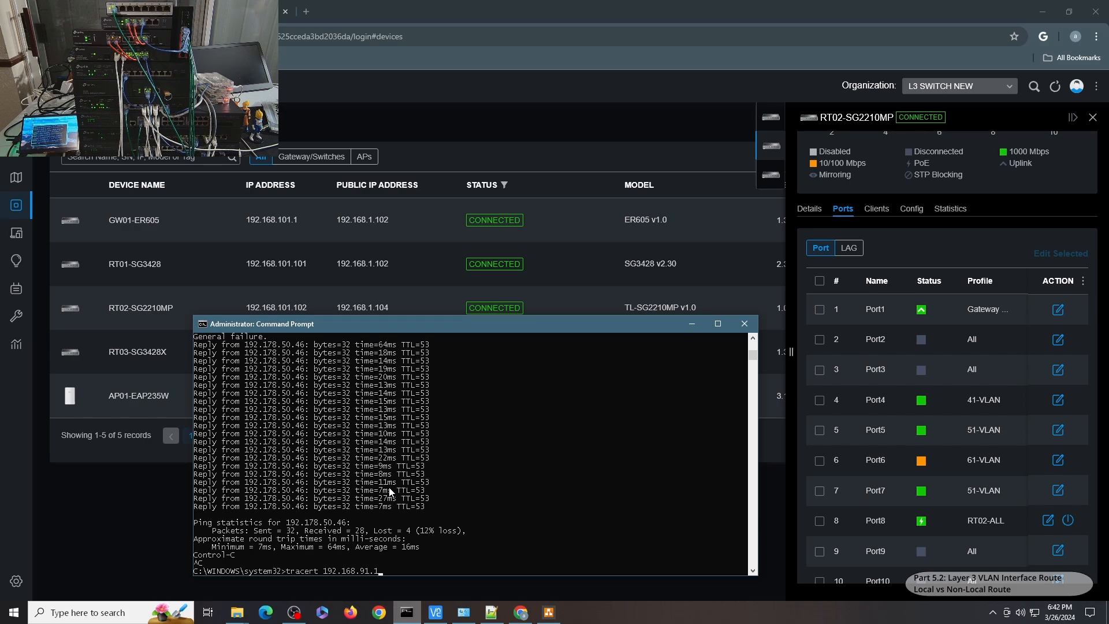
pyautogui.press('Return')
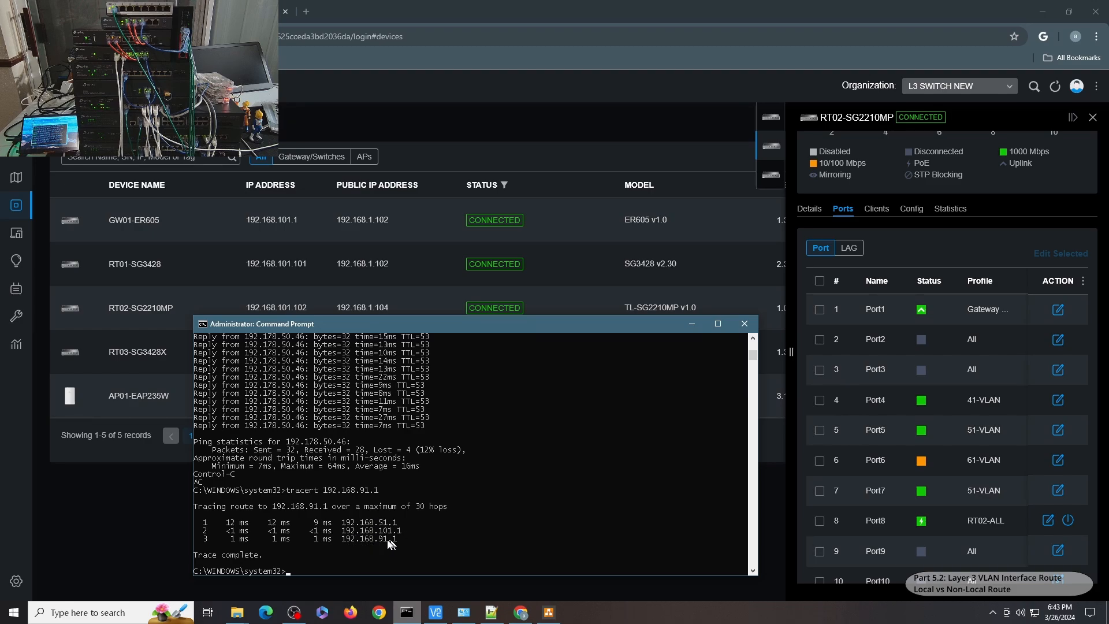
# Trace the route to 192.168.81.1.
pyautogui.press('Up')
pyautogui.press('Left')
pyautogui.press('Left')
pyautogui.press('Left')
pyautogui.press('BackSpace')
pyautogui.write('8')
pyautogui.press('Return')
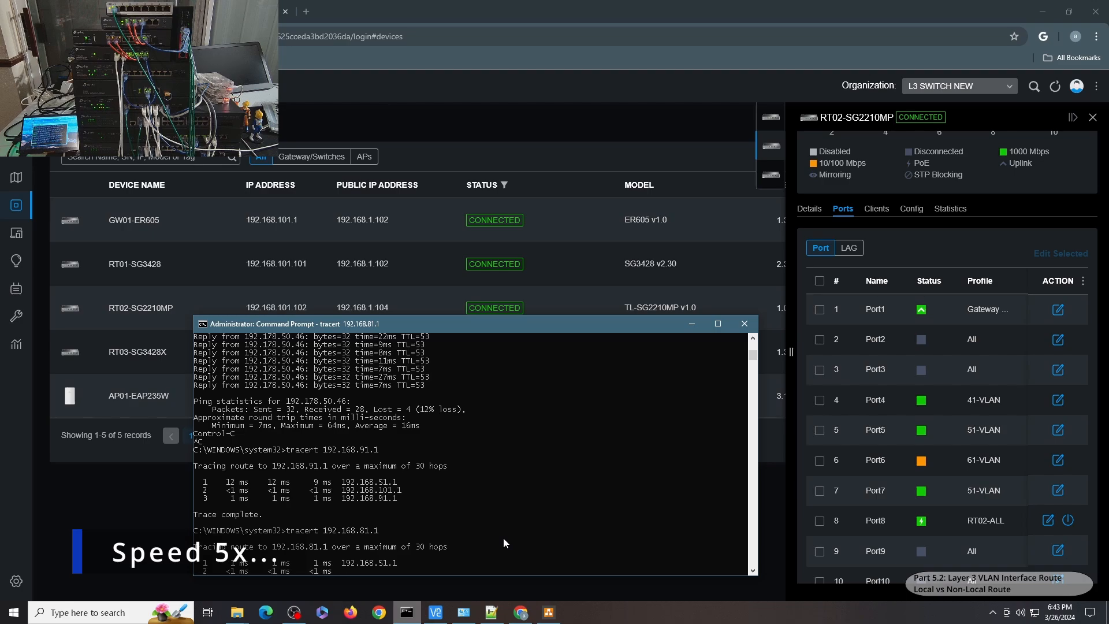
# Trace the route to 192.168.71.1.
pyautogui.press('Up')
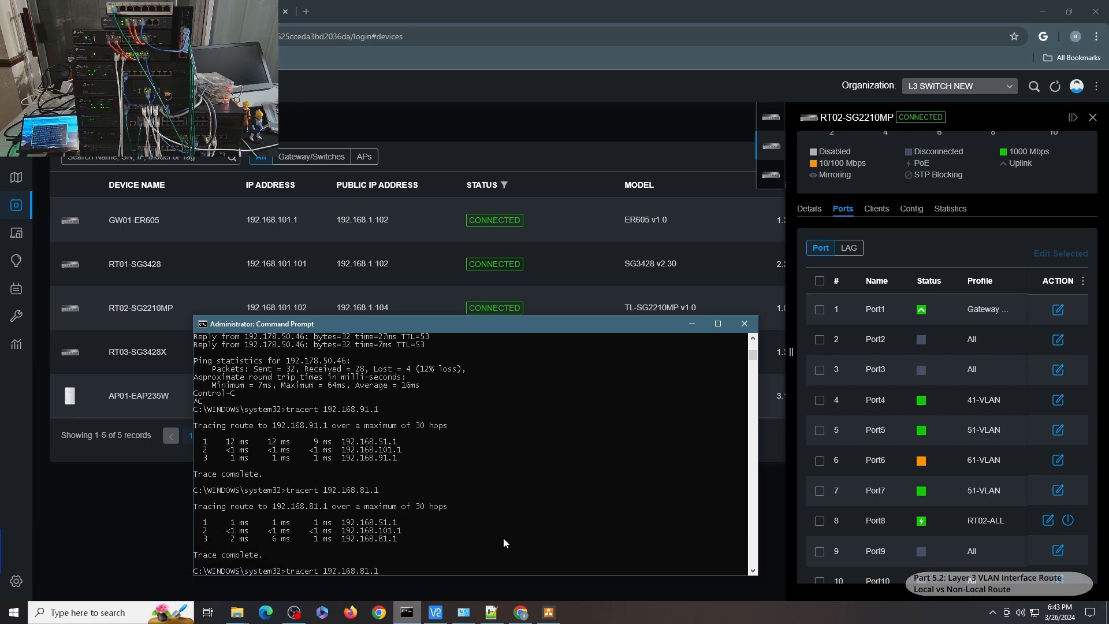
pyautogui.press('BackSpace')
pyautogui.press('BackSpace')
pyautogui.press('BackSpace')
pyautogui.press('BackSpace')
pyautogui.write('71.1')
pyautogui.press('Return')
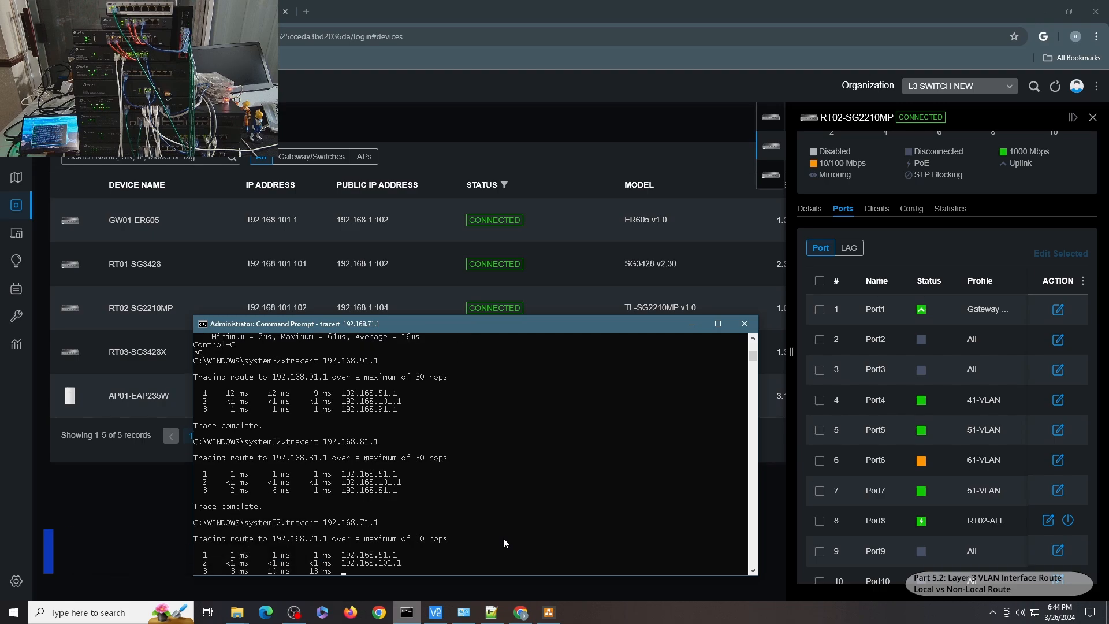
# Trace the route to 192.168.61.1.
pyautogui.press('Up')
pyautogui.press('Left')
pyautogui.press('Left')
pyautogui.press('Left')
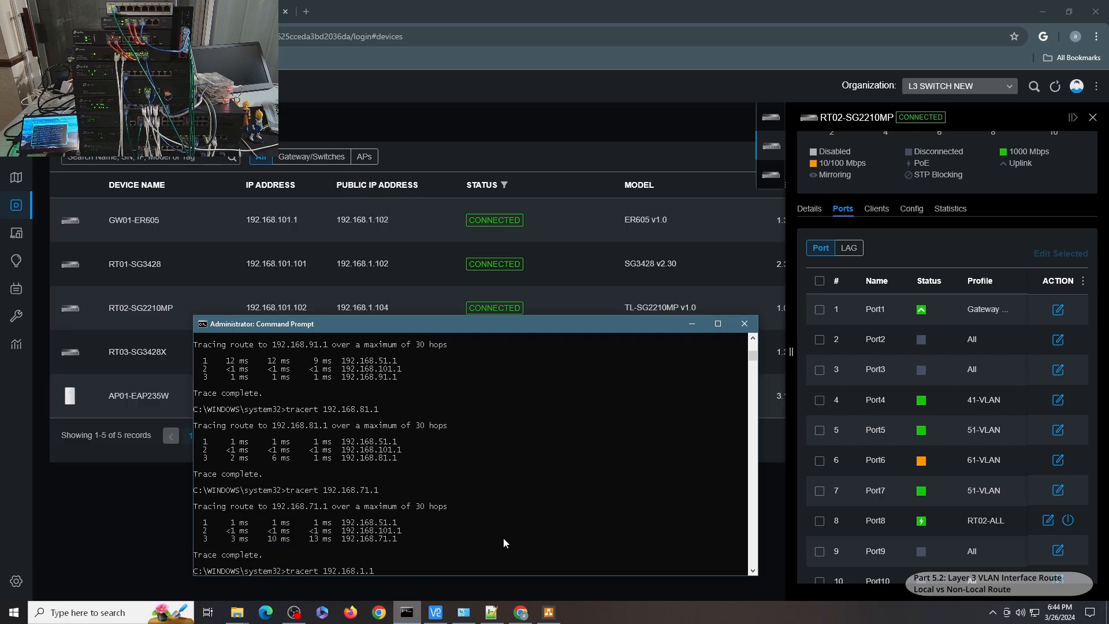
pyautogui.press('BackSpace')
pyautogui.write('6')
pyautogui.press('Return')
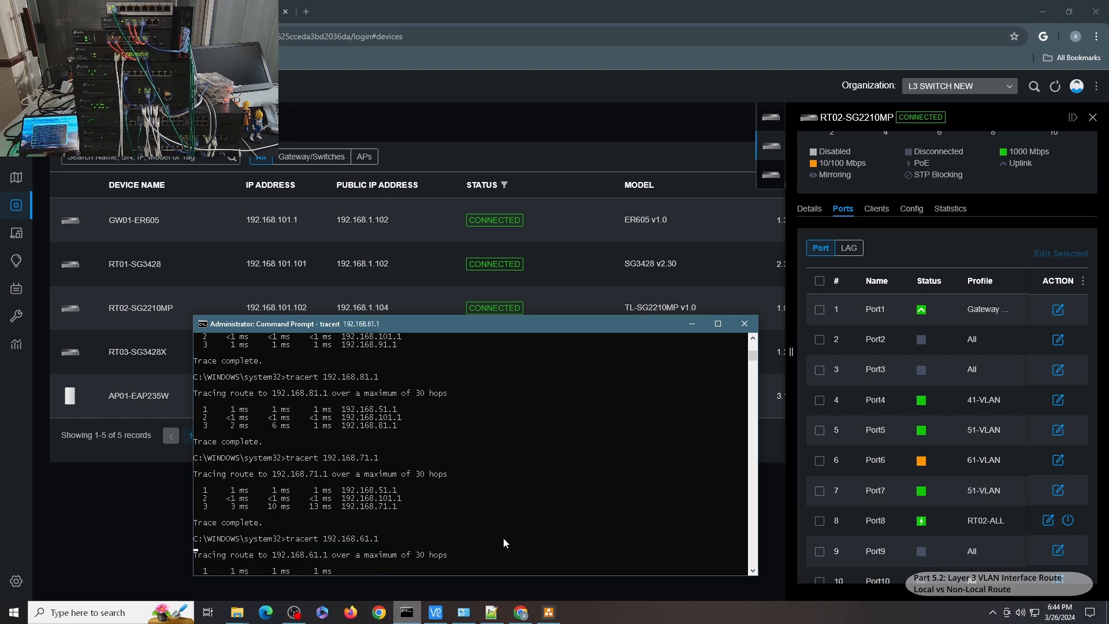
# Trace the route to 192.168.51.1.
pyautogui.press('Up')
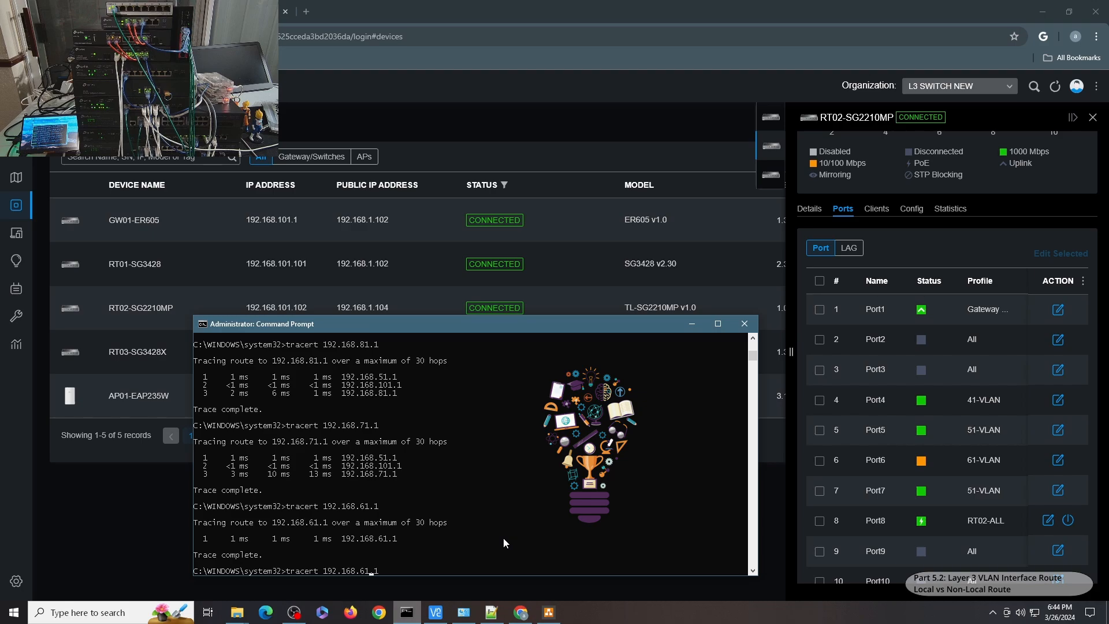
pyautogui.press('Left')
pyautogui.press('Left')
pyautogui.press('Left')
pyautogui.press('BackSpace')
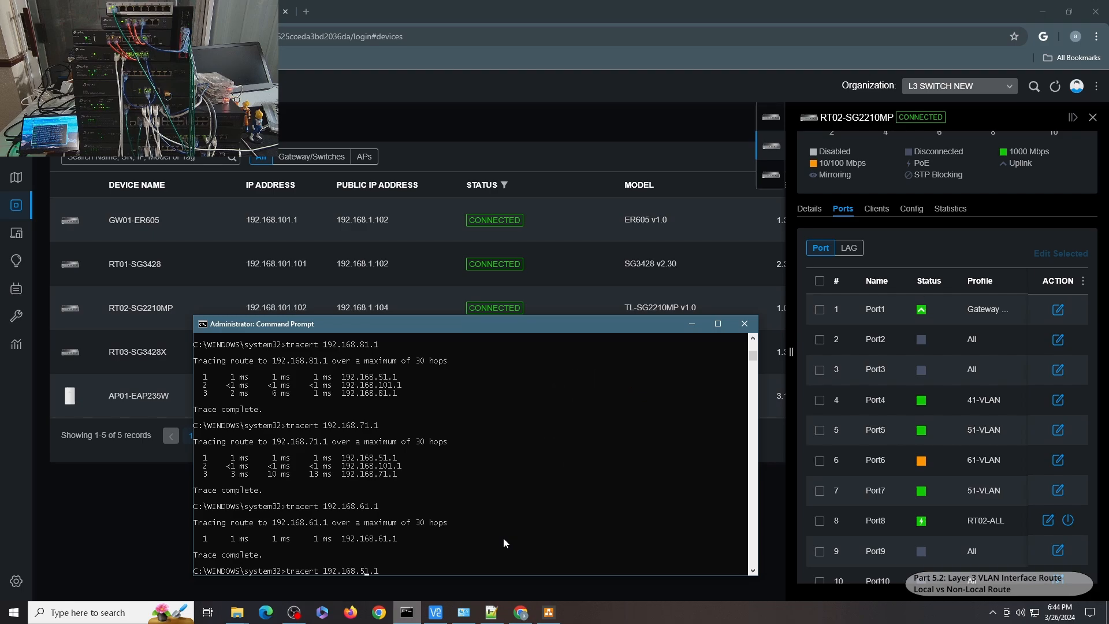
pyautogui.press('Return')
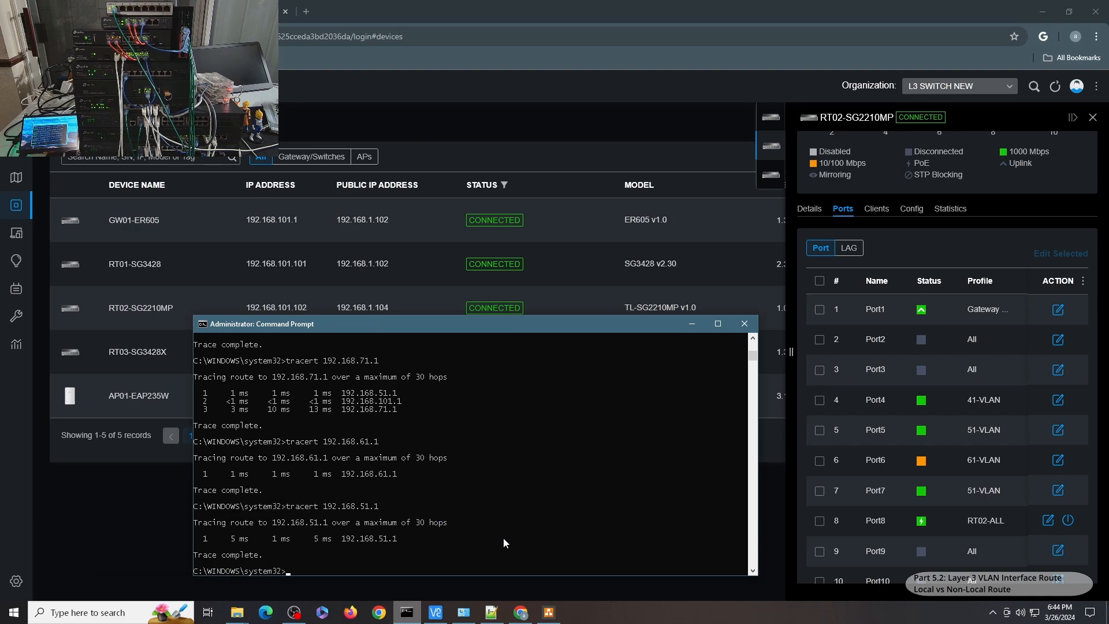
# Trace the route to 192.168.41.1.
pyautogui.press('Up')
pyautogui.press('BackSpace')
pyautogui.press('BackSpace')
pyautogui.press('BackSpace')
pyautogui.press('BackSpace')
pyautogui.write('41.1')
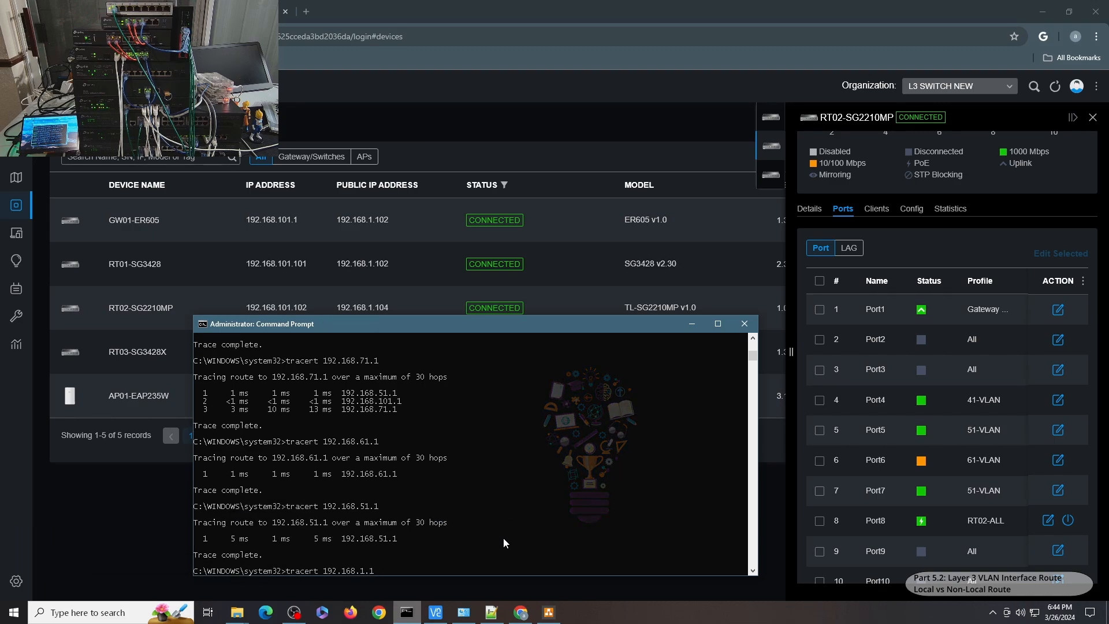
pyautogui.press('Return')
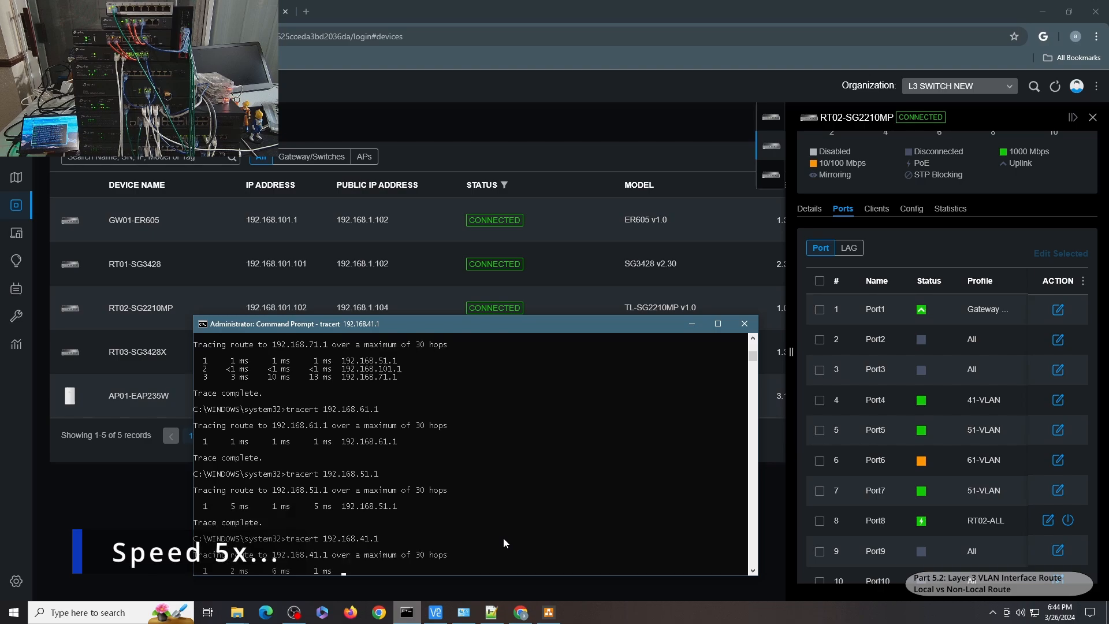
# Trace the routes to 192.168.31.1 and then 192.168.21.1.
pyautogui.press('Up')
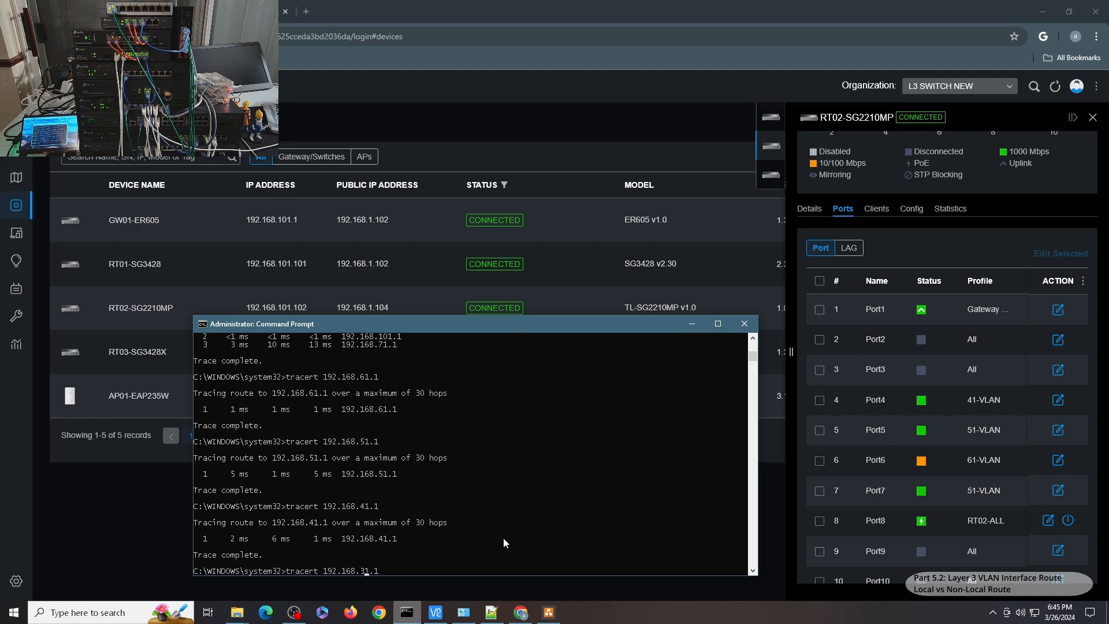
pyautogui.press('Return')
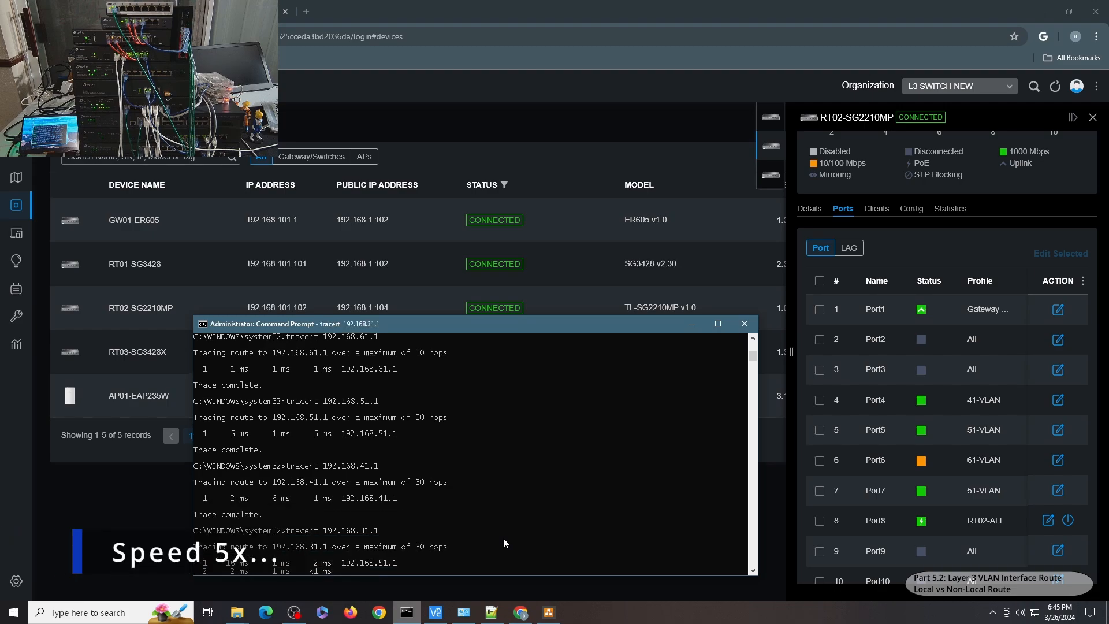
pyautogui.write('tracert 192.168.1.1')
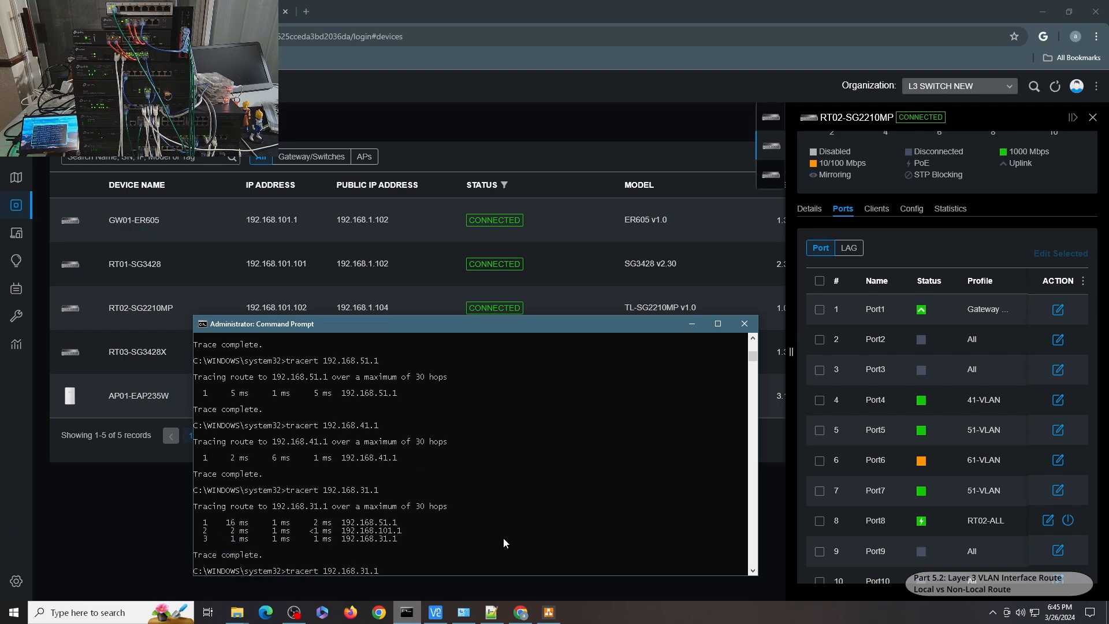
pyautogui.press('BackSpace')
pyautogui.press('BackSpace')
pyautogui.press('BackSpace')
pyautogui.write('21.1')
pyautogui.press('Return')
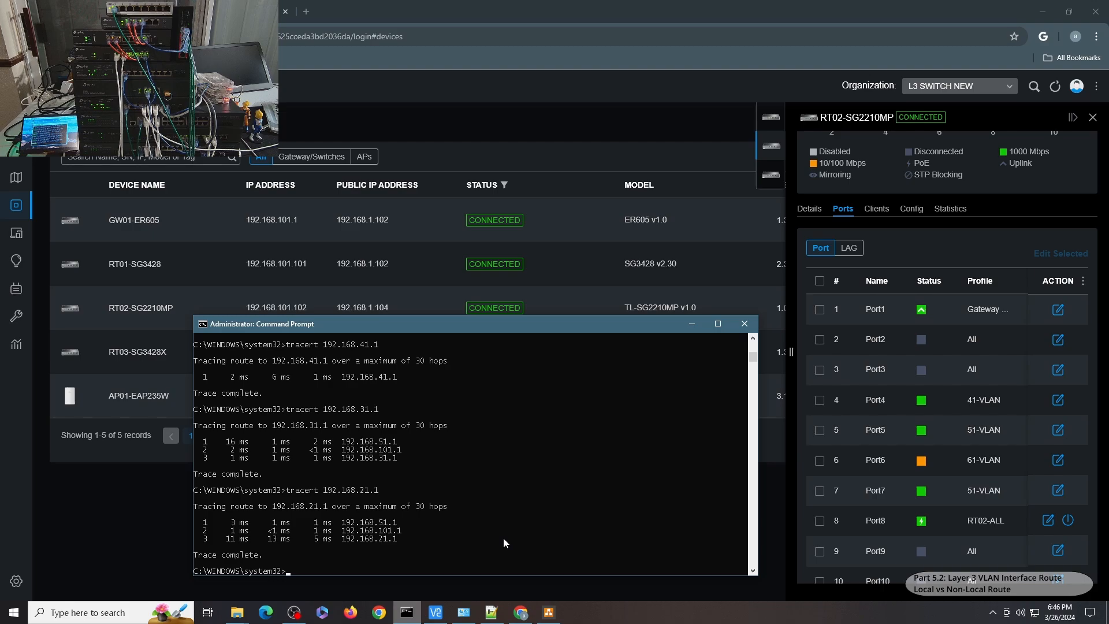
# Trace the route to 192.168.11.1.
pyautogui.press('Up')
pyautogui.press('BackSpace')
pyautogui.press('BackSpace')
pyautogui.press('BackSpace')
pyautogui.press('BackSpace')
pyautogui.write('11.1')
pyautogui.press('Return')
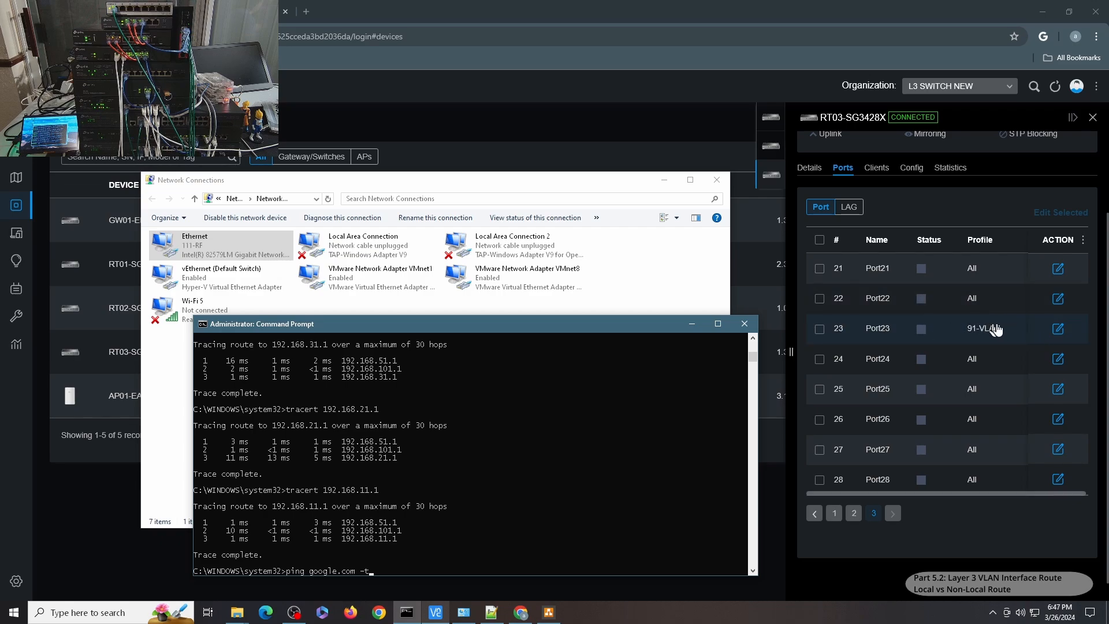
# Start a continuous ping to google.com and check the Ethernet adapter's network connection details.
pyautogui.press('Return')
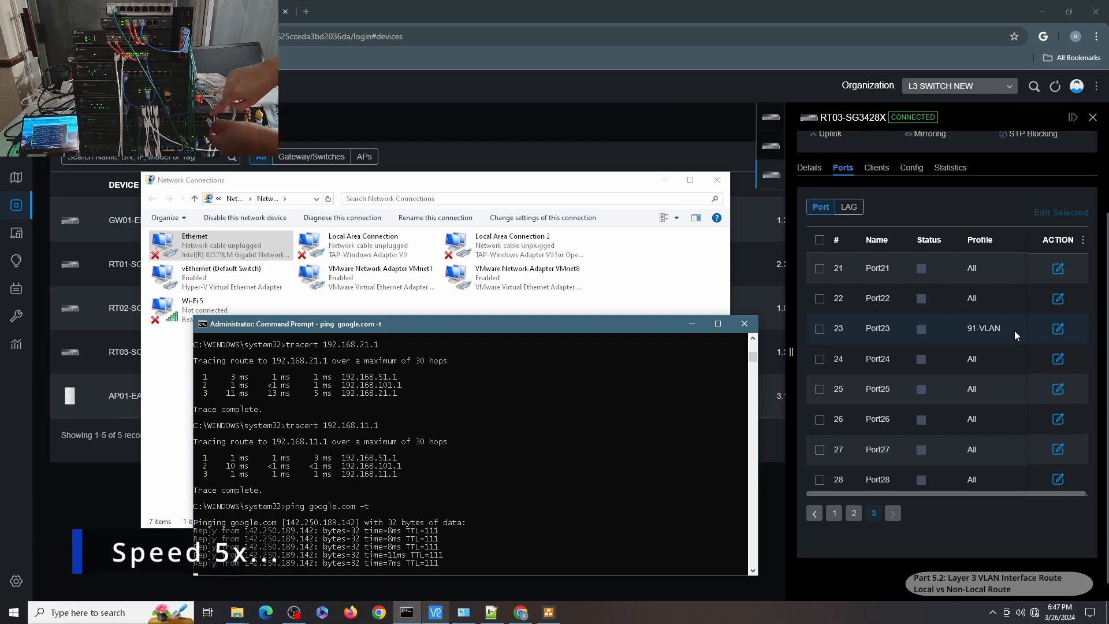
pyautogui.click(520, 179)
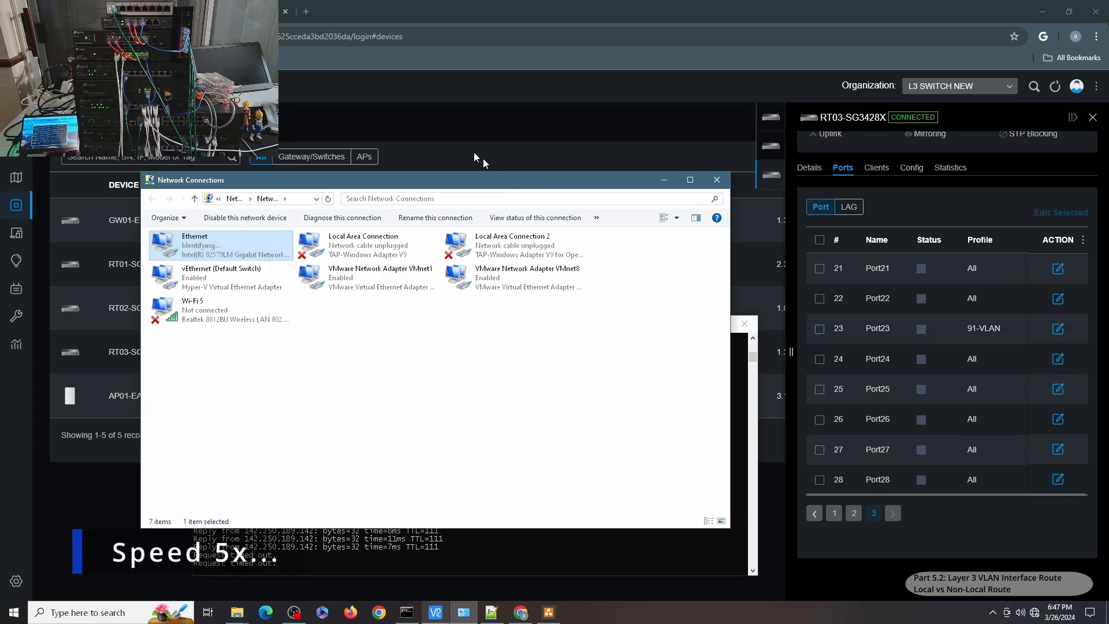
pyautogui.doubleClick(220, 244)
pyautogui.click(485, 296)
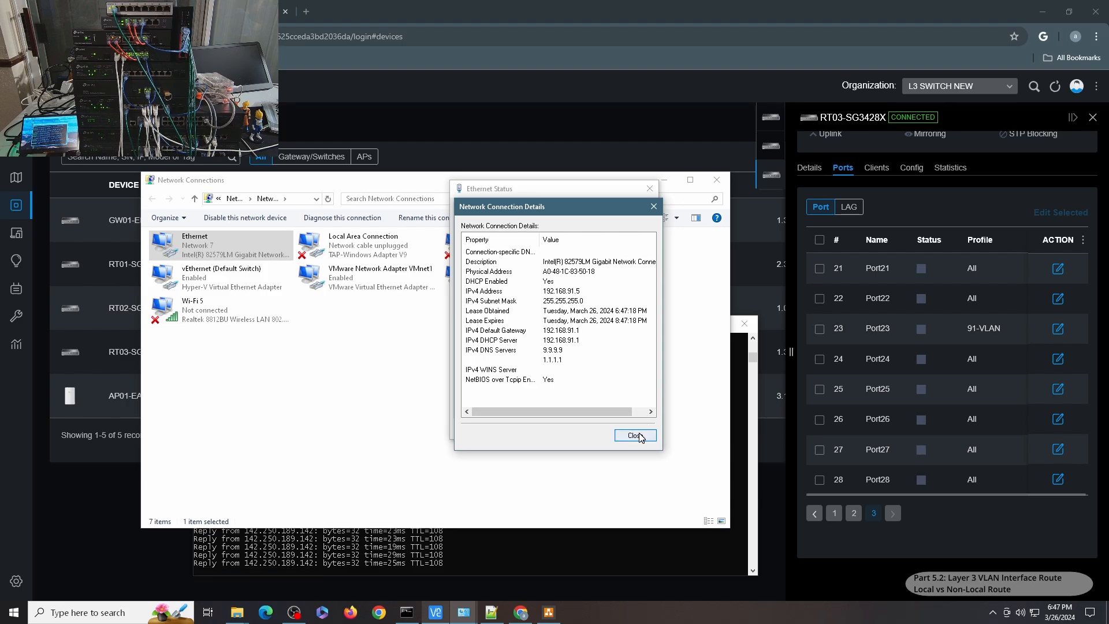
pyautogui.click(635, 435)
pyautogui.click(634, 430)
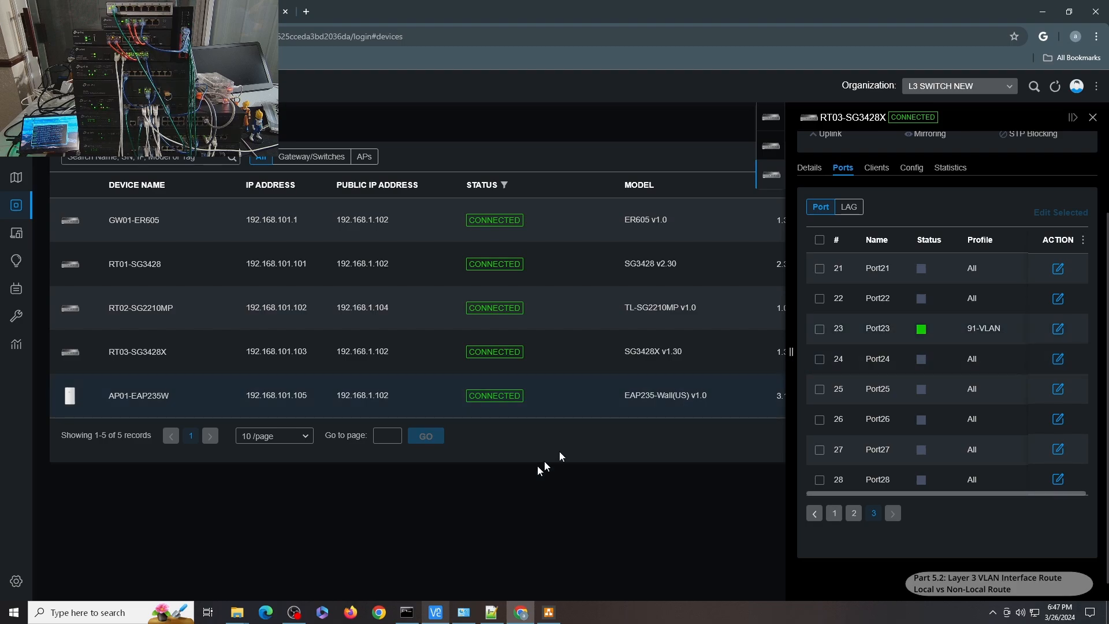
# Stop the ping and trace the route to 192.168.11.1 from the new connection.
pyautogui.click(406, 612)
pyautogui.hotkey('ctrl', 'c')
pyautogui.press('Up')
pyautogui.press('Up')
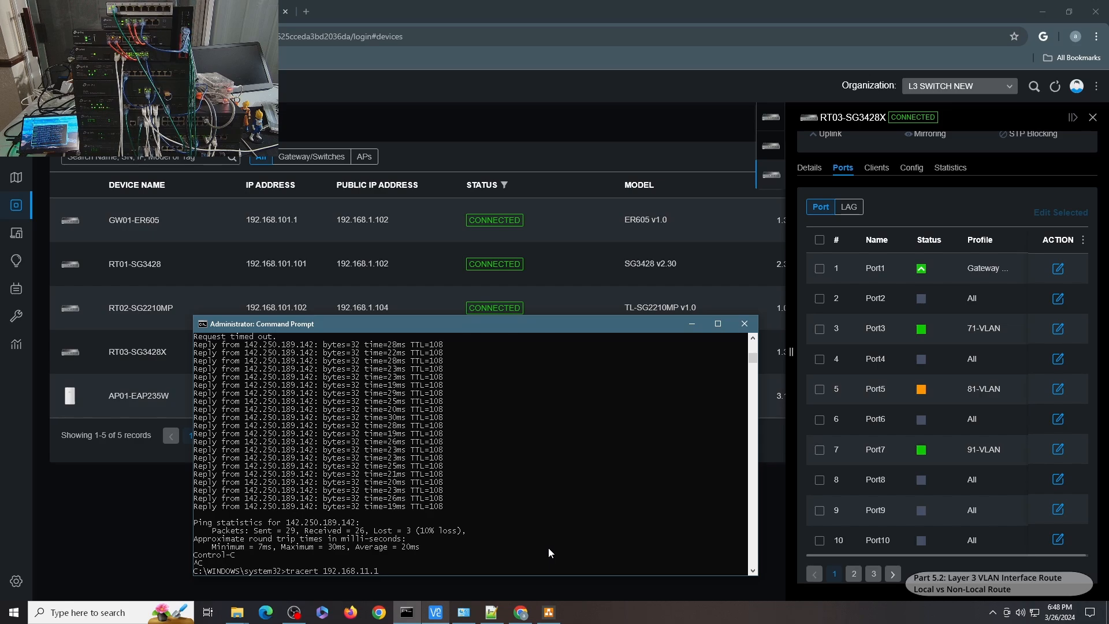
pyautogui.press('Return')
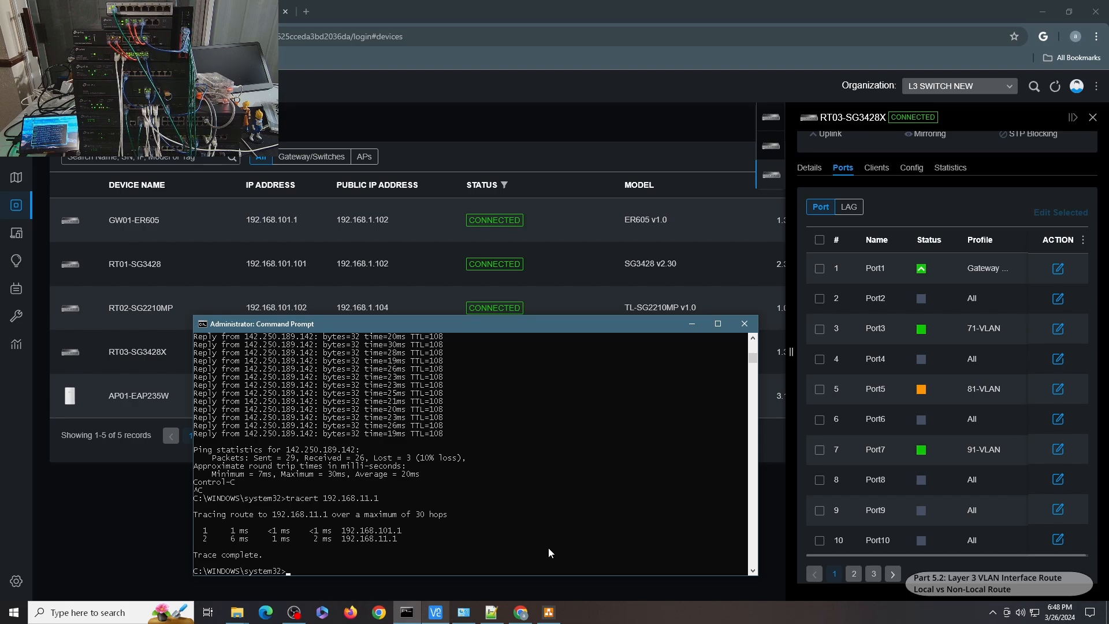
# Trace the routes to 192.168.21.1, 192.168.31.1, 192.168.41.1, 192.168.51.1 and 192.168.61.1 in turn.
pyautogui.write('tracert 192.168.21.1')
pyautogui.press('Return')
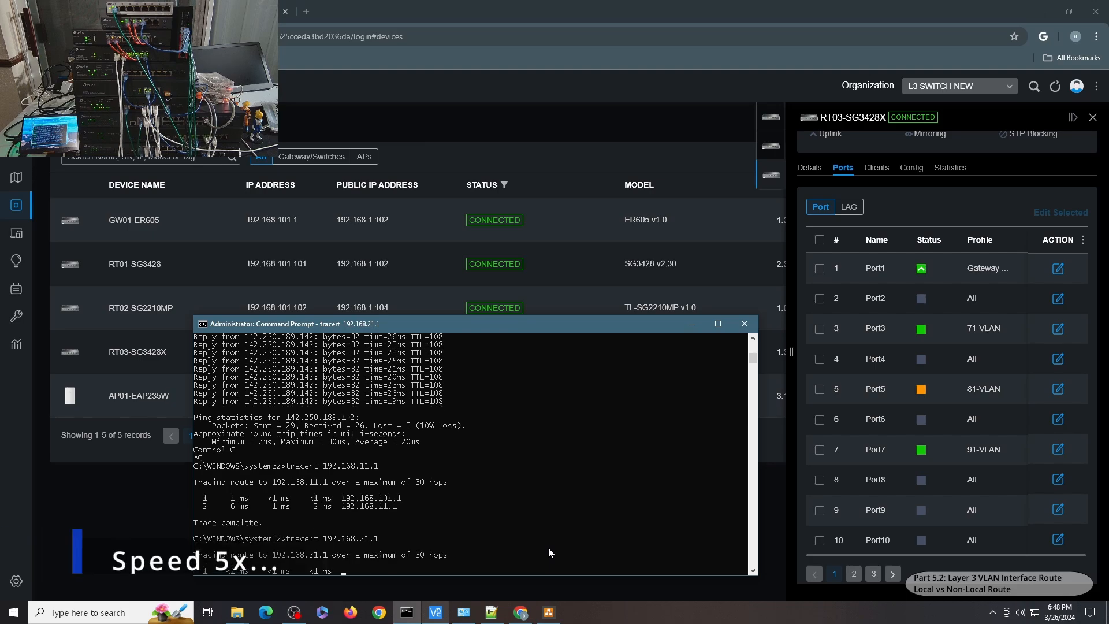
pyautogui.write('tracert 192.168.31.1')
pyautogui.press('Return')
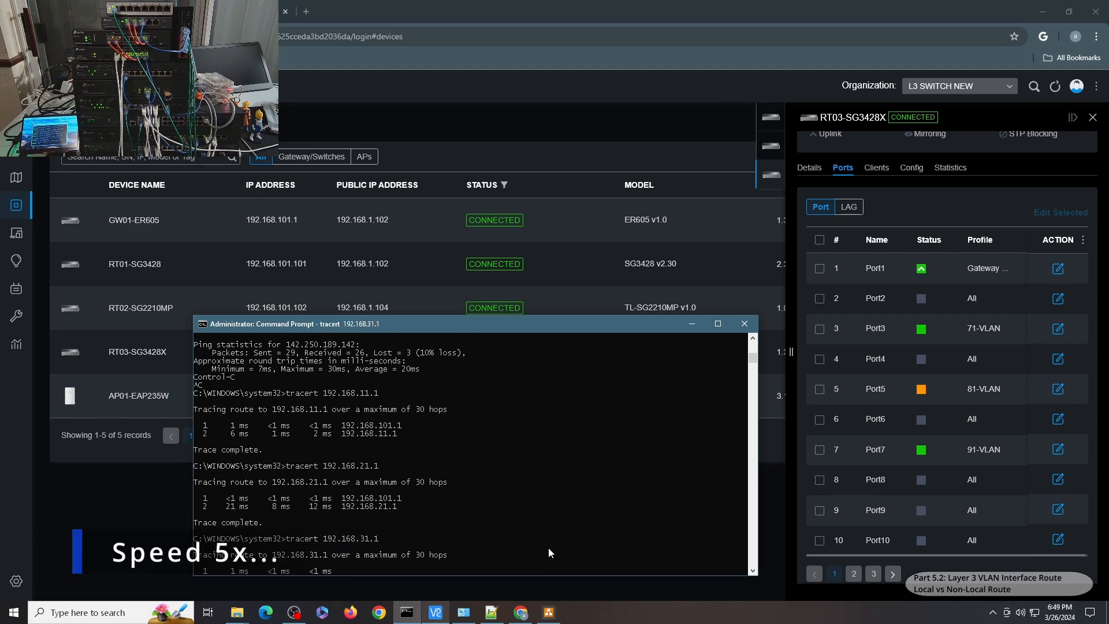
pyautogui.write('tracert 192.168.41.1')
pyautogui.press('Return')
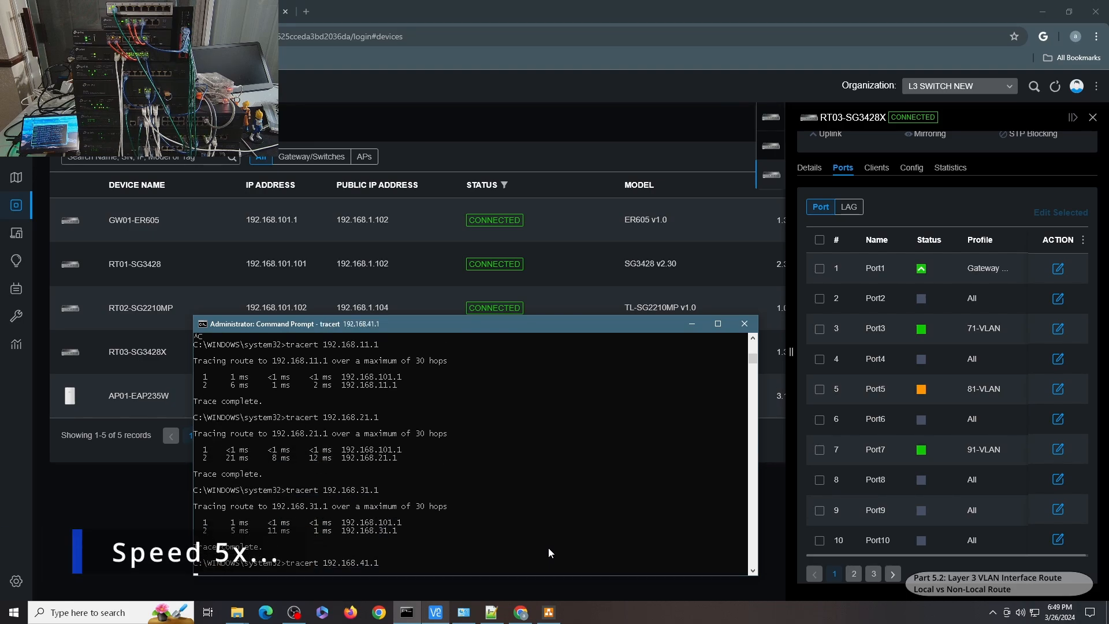
pyautogui.write('tracert 192.168.51.1')
pyautogui.press('Return')
pyautogui.write('tracert 192.168.61.1')
pyautogui.press('Return')
# Trace the route to 192.168.71.1.
pyautogui.press('Up')
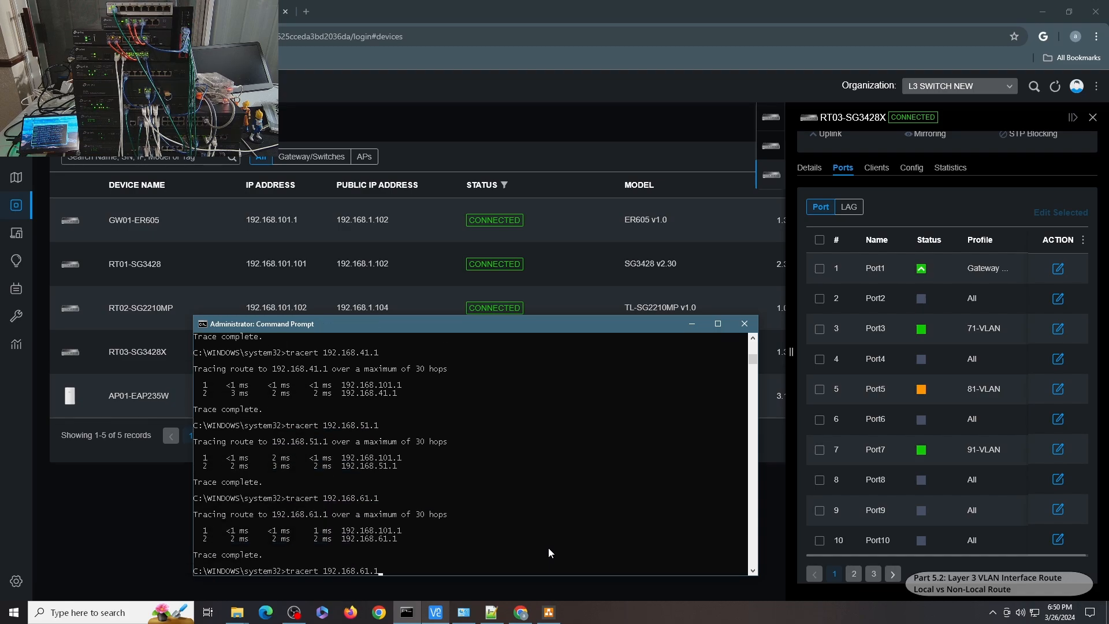
pyautogui.press('BackSpace')
pyautogui.write('7')
pyautogui.press('Return')
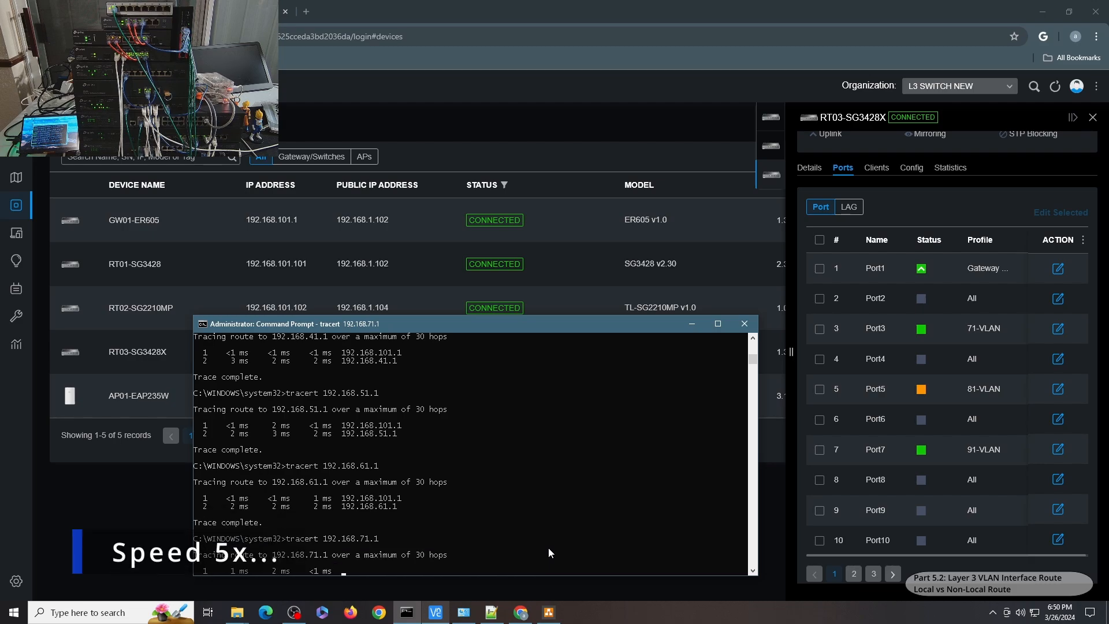
# Trace the route to 192.168.81.1.
pyautogui.press('Up')
pyautogui.press('Left')
pyautogui.press('Left')
pyautogui.press('Left')
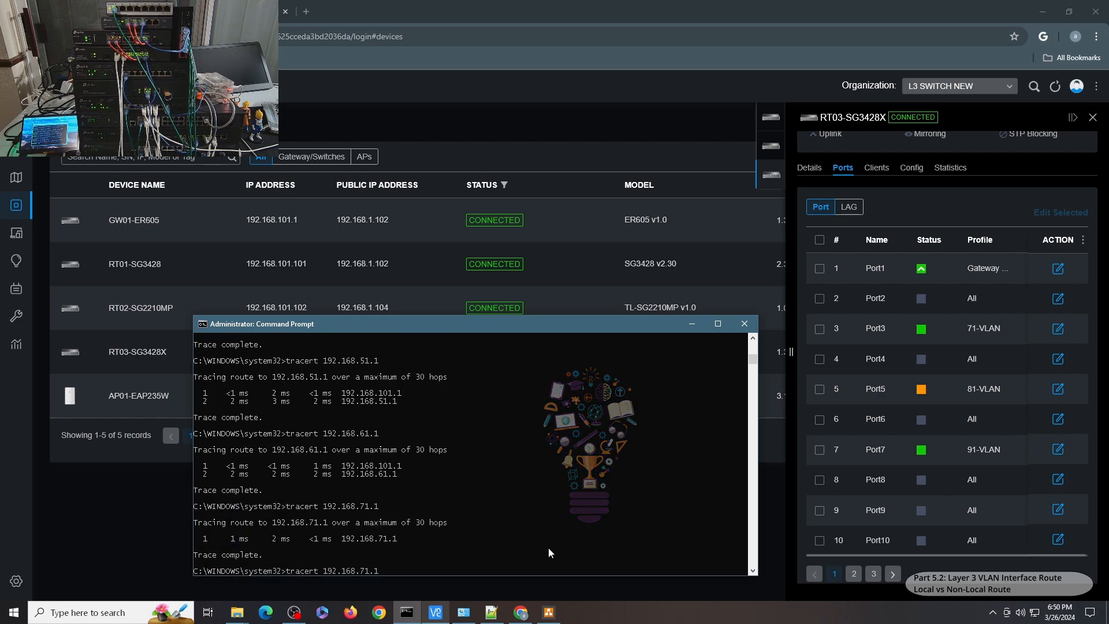
pyautogui.press('BackSpace')
pyautogui.write('8')
pyautogui.press('Return')
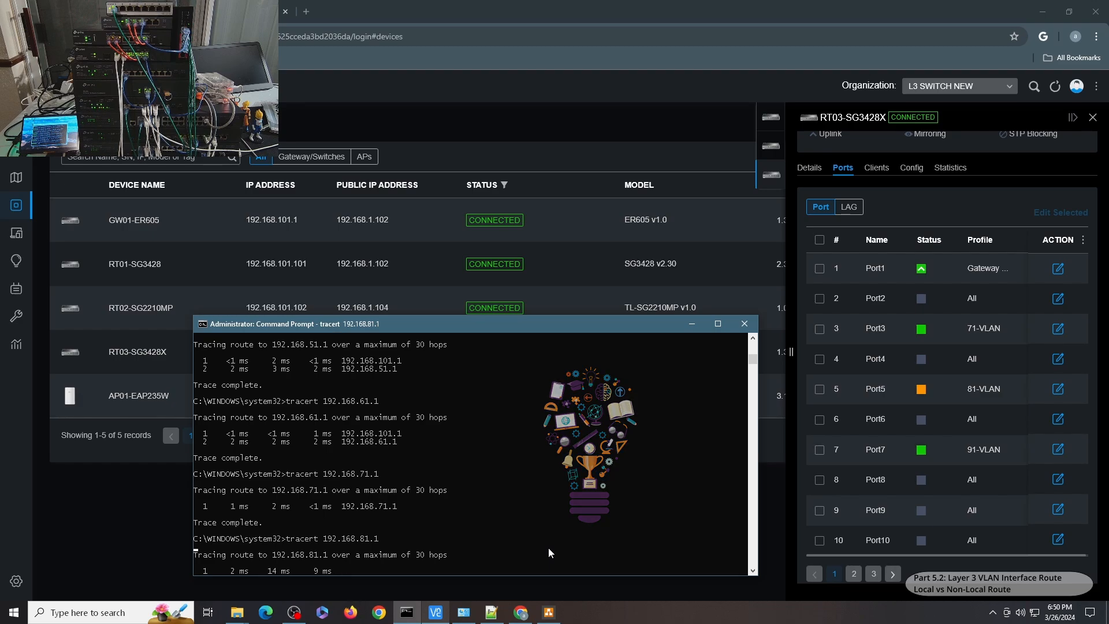
# Trace the route to 192.168.91.1.
pyautogui.press('Up')
pyautogui.press('Left')
pyautogui.press('Left')
pyautogui.press('Left')
pyautogui.press('BackSpace')
pyautogui.write('9')
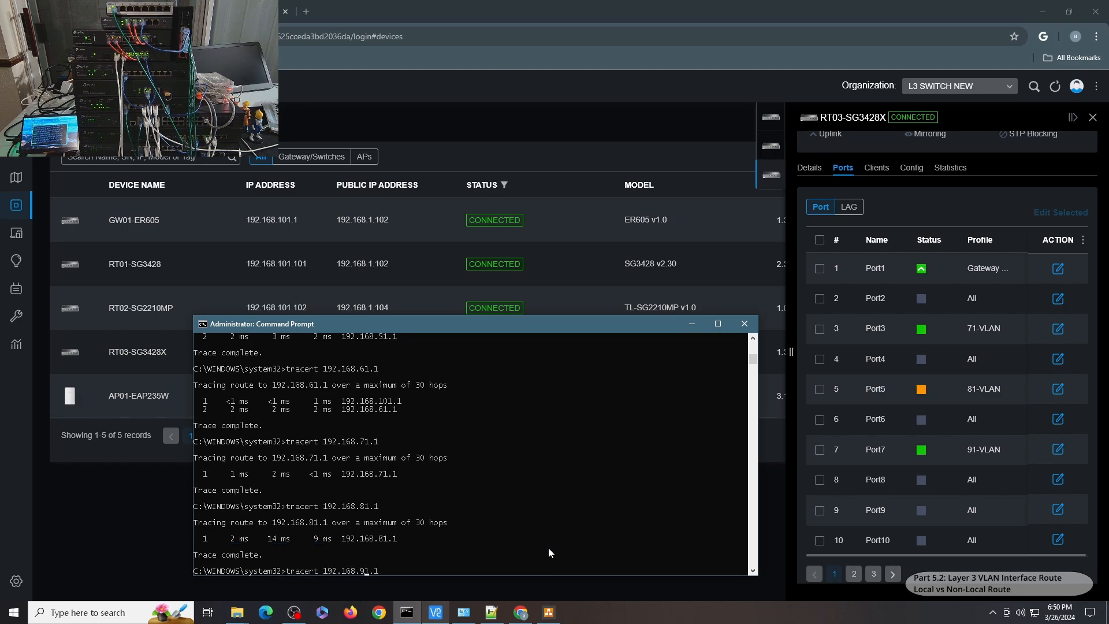
pyautogui.press('Return')
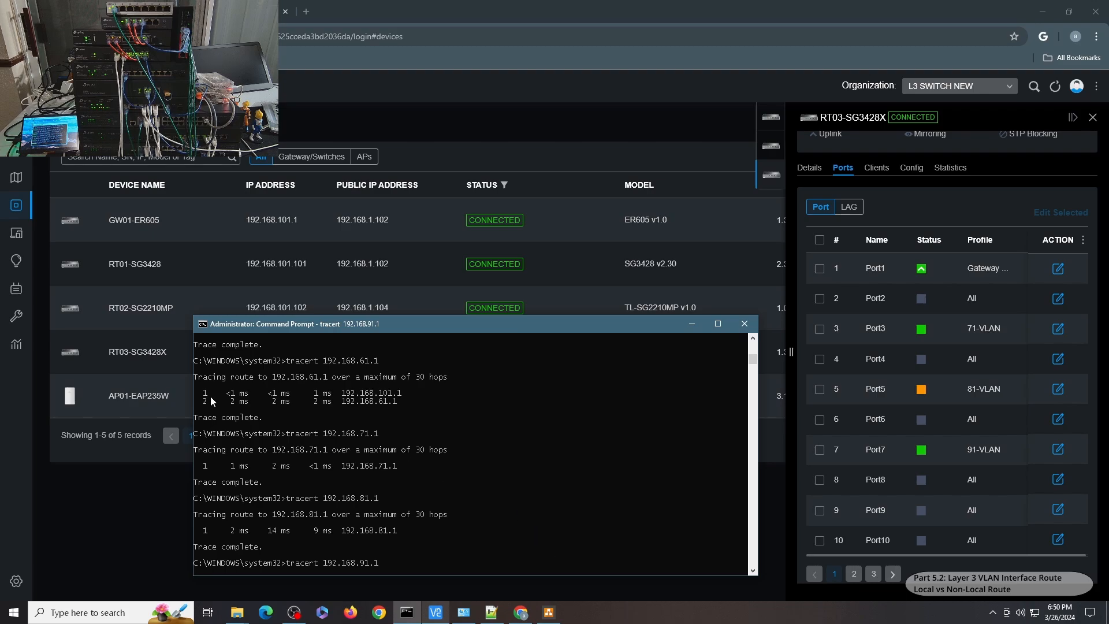